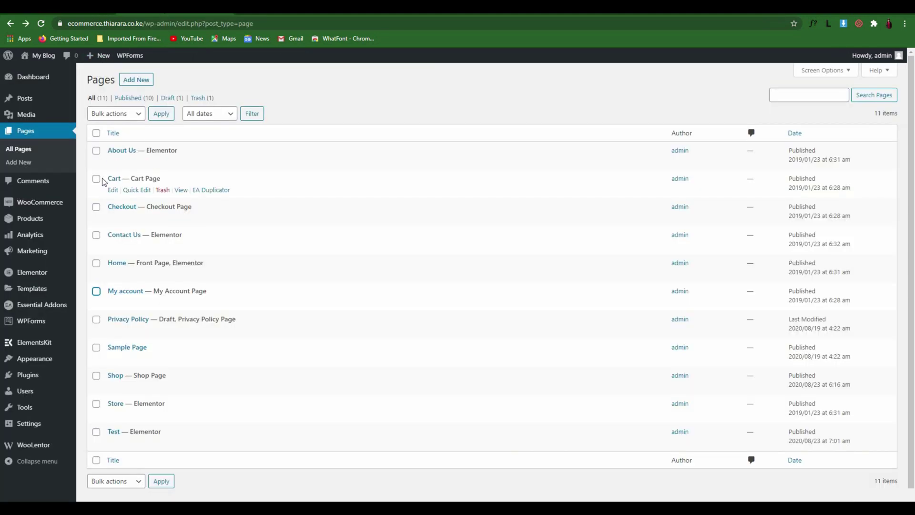
Select the Cart, Checkout and My account pages and bulk-move them to the Trash
click(96, 179)
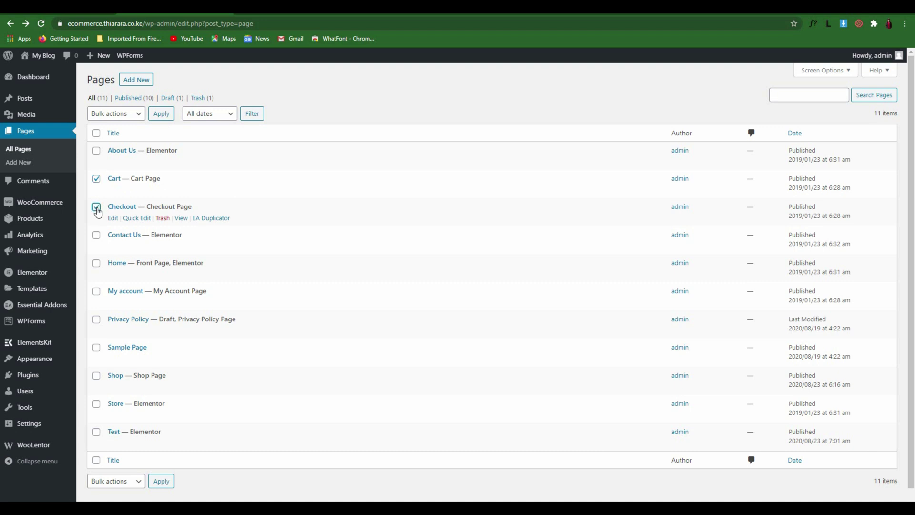
click(96, 291)
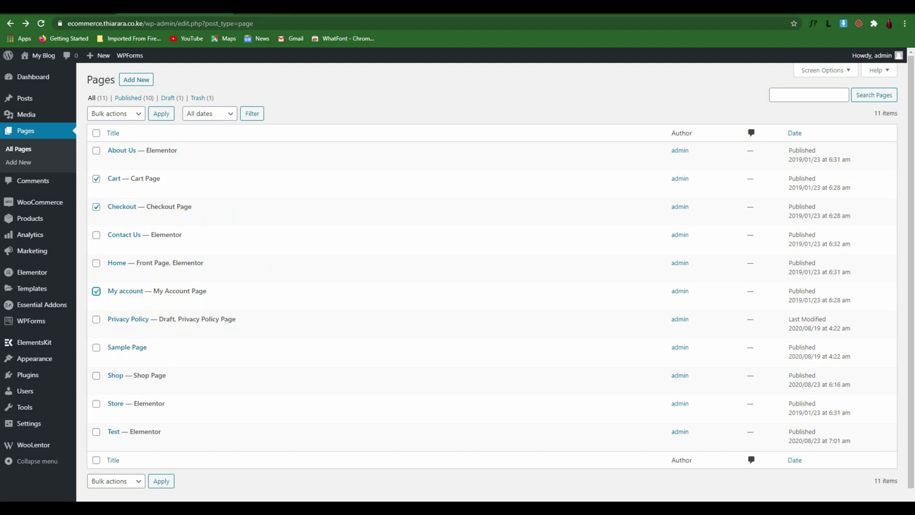
click(122, 206)
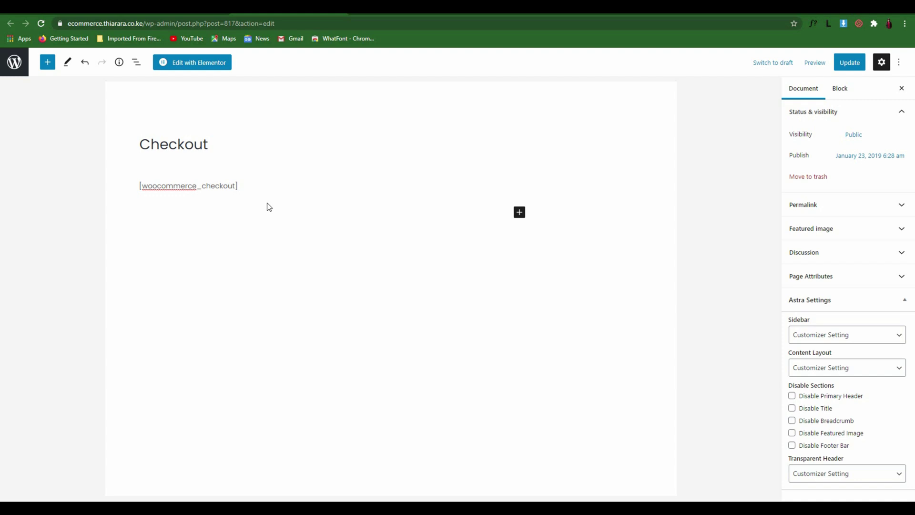
key(alt+Left)
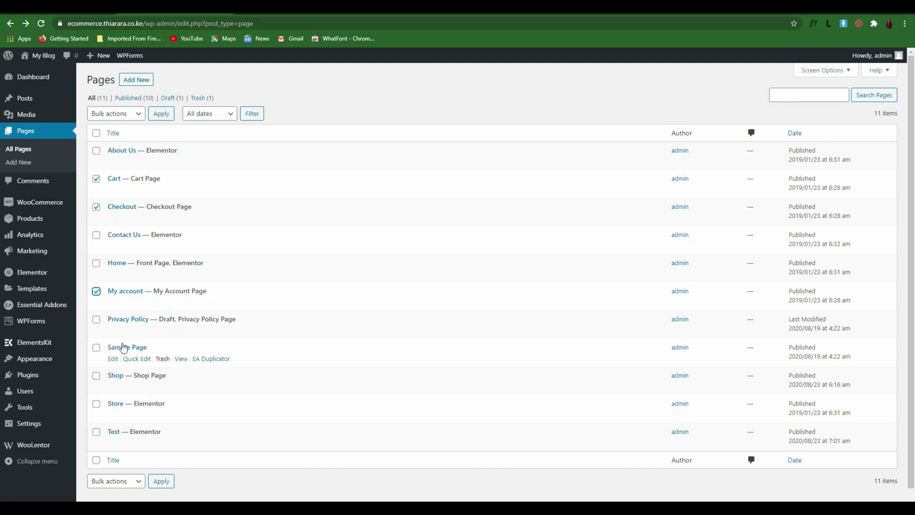
click(129, 490)
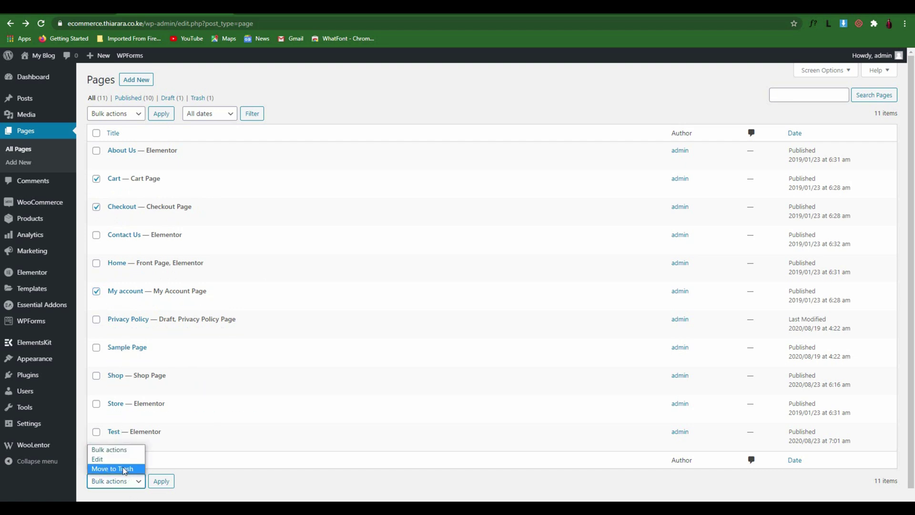
click(133, 470)
click(157, 482)
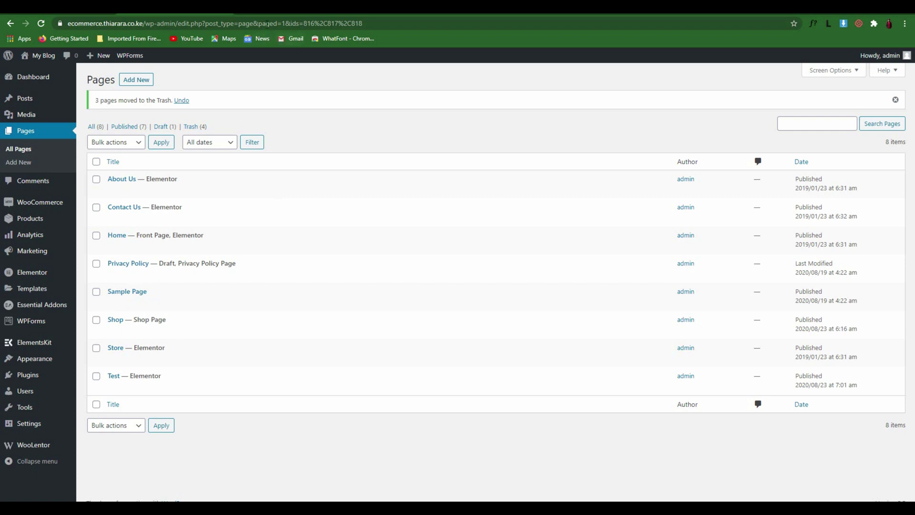
Return to the admin Pages list and start a new blank page
click(135, 17)
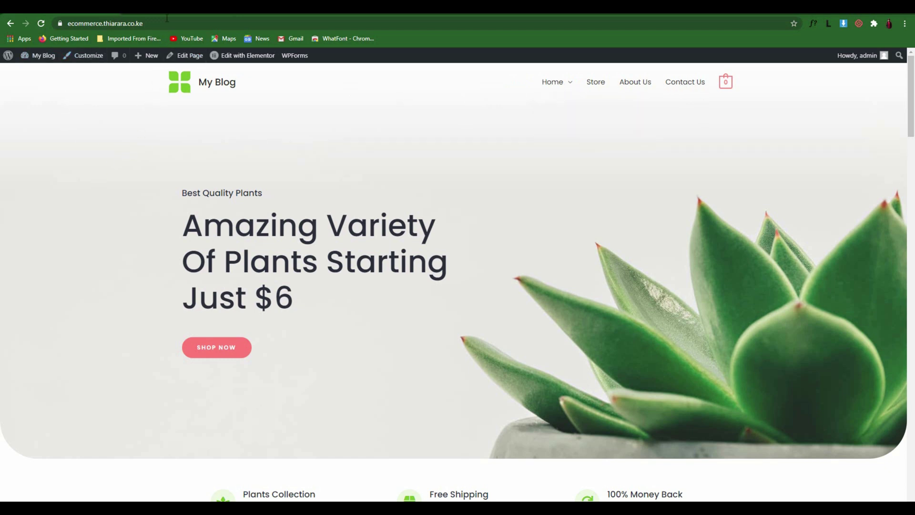
key(alt+Left)
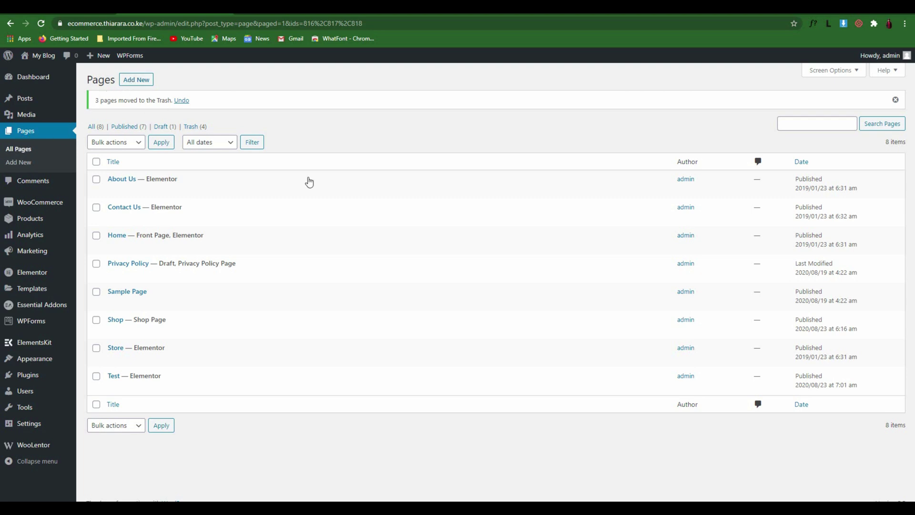
click(133, 84)
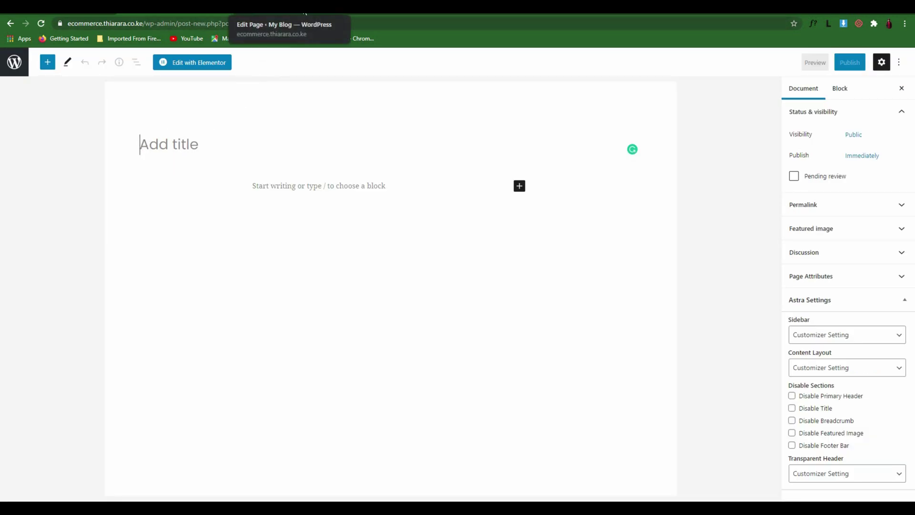
Close the old Checkout editor tab and enter the WooCommerce shortcodes docs address in a new tab
click(286, 6)
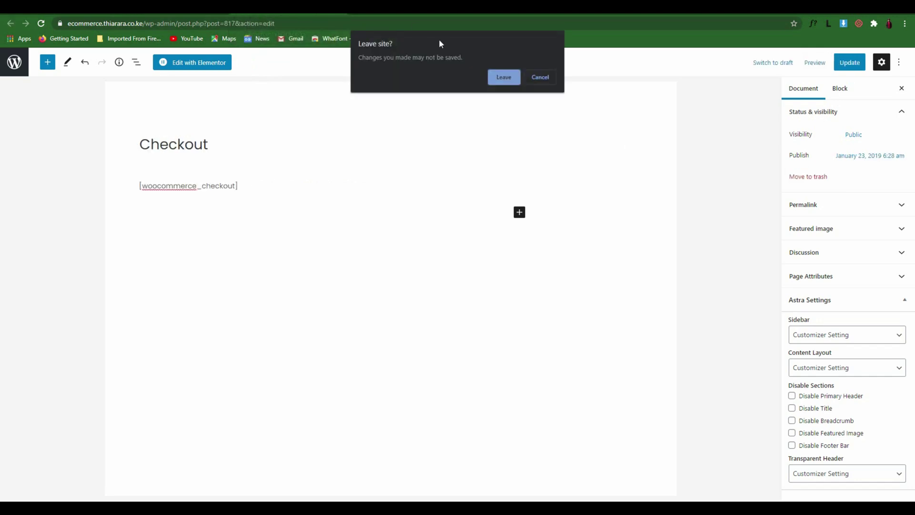
click(505, 78)
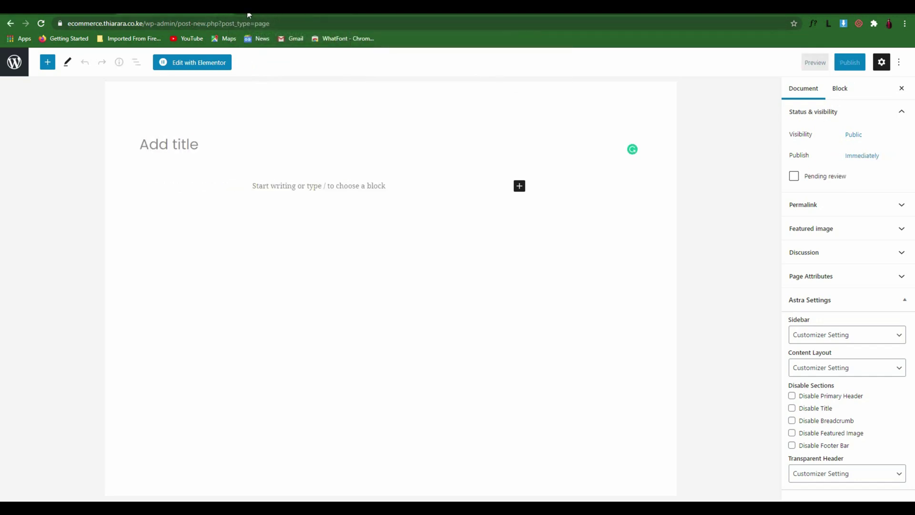
key(ctrl+t)
text(https://docs.woocommerce.com/document/woocommerce-shortcodes/)
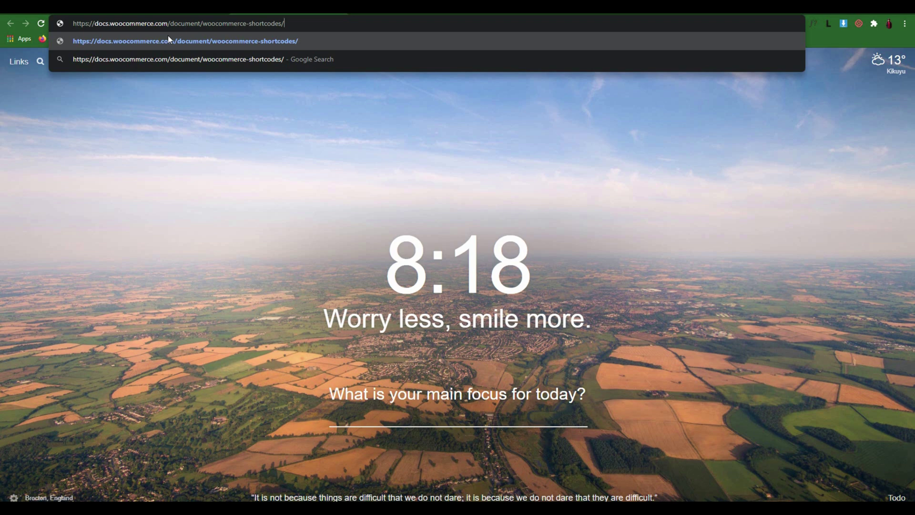
Load the WooCommerce shortcodes docs and scroll to the cart, checkout and account shortcodes
key(Return)
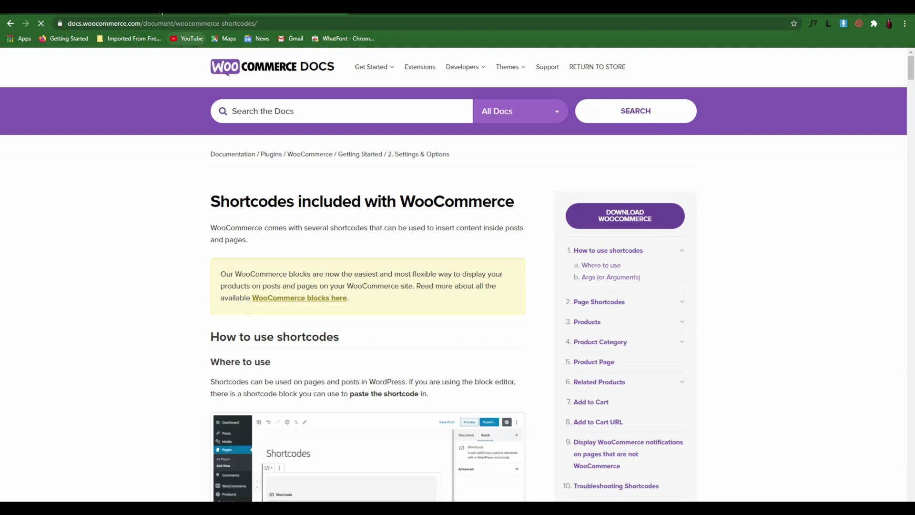
scroll(282, 116, down, 3)
scroll(283, 118, down, 10)
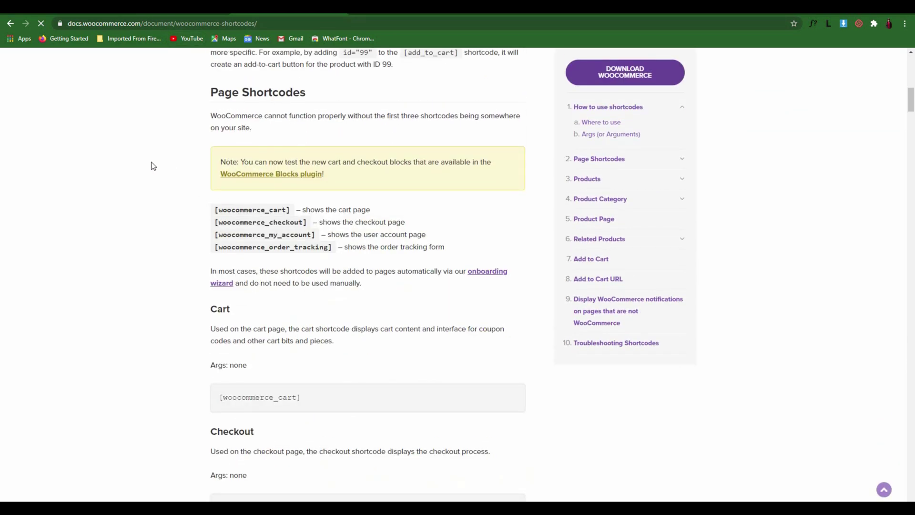
drag(167, 153, 234, 267)
click(126, 179)
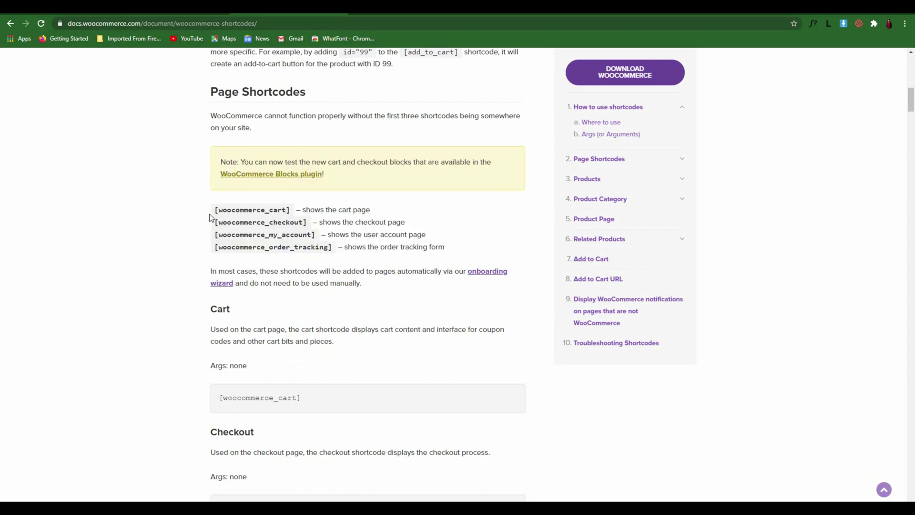
drag(287, 209, 279, 210)
click(283, 210)
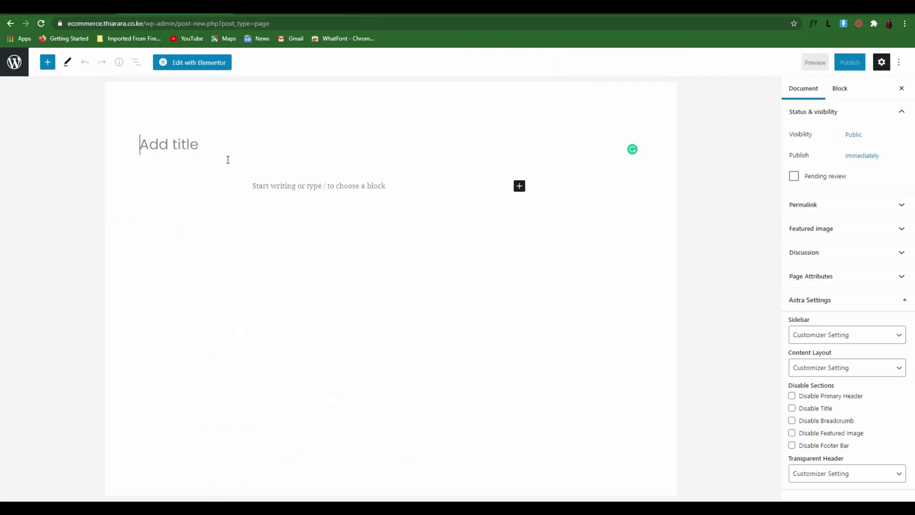
Title the new page 'Cart' and insert a Shortcode block below the title
text(C)
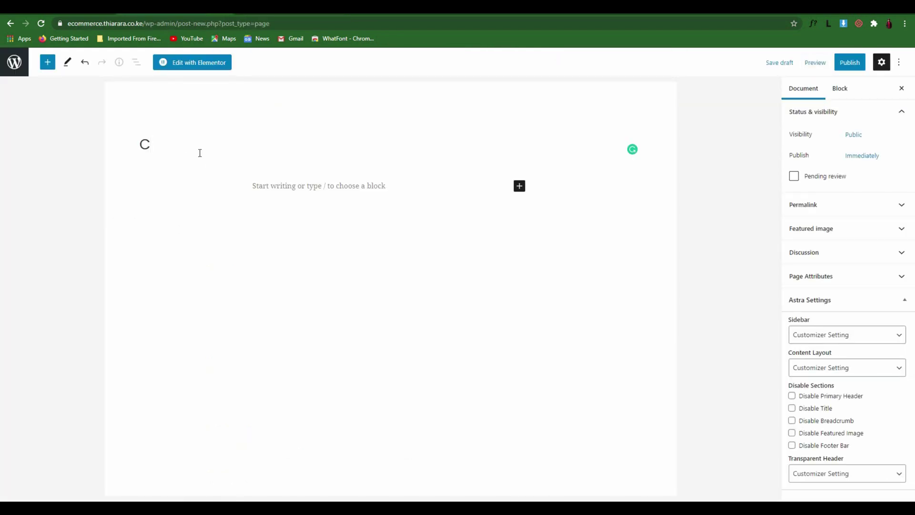
text(art)
click(356, 188)
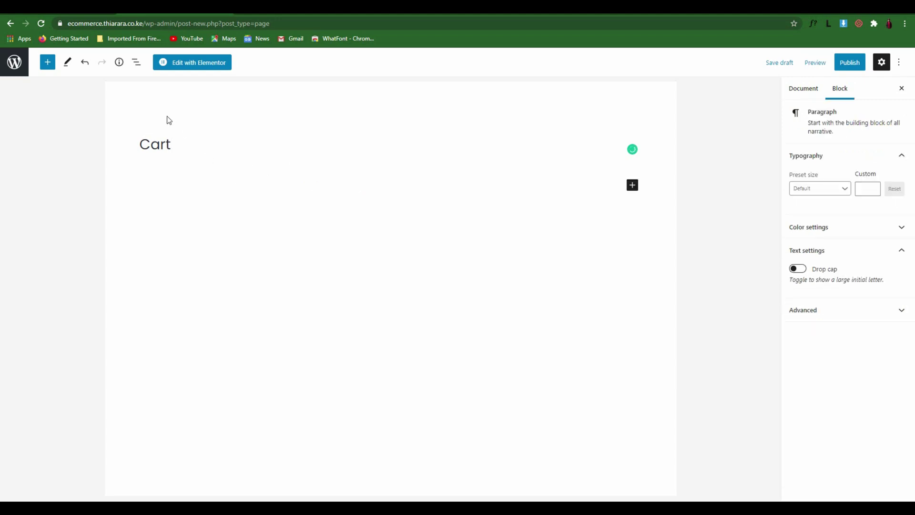
click(48, 64)
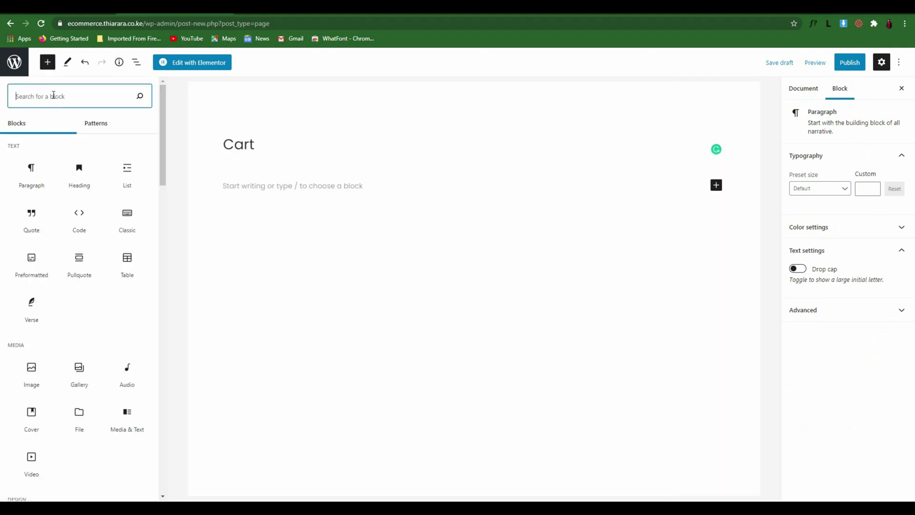
text(short)
click(31, 173)
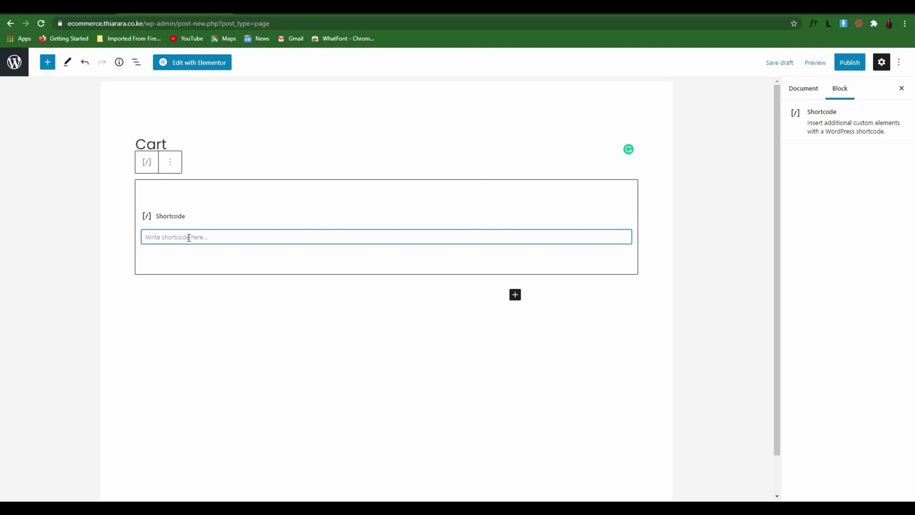
key(ctrl+Tab)
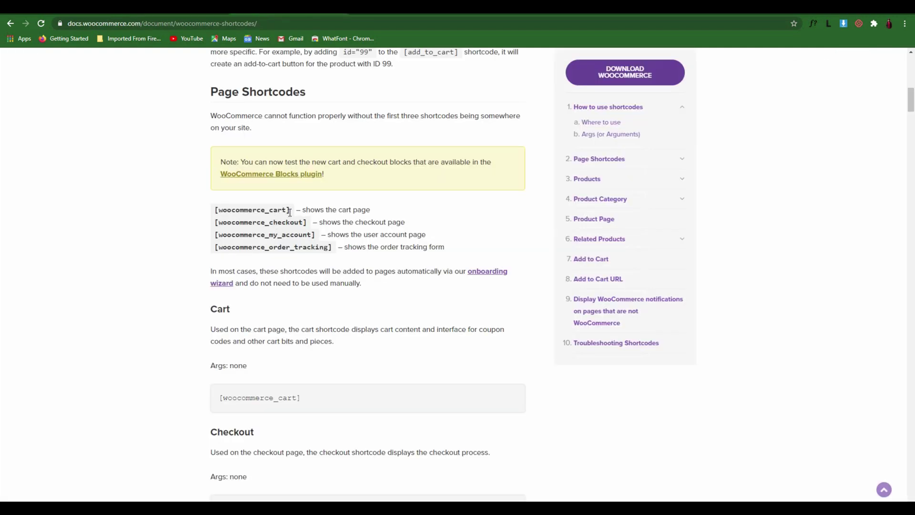
Select and copy the [woocommerce_cart] shortcode from the docs page
drag(289, 212, 216, 210)
key(ctrl+c)
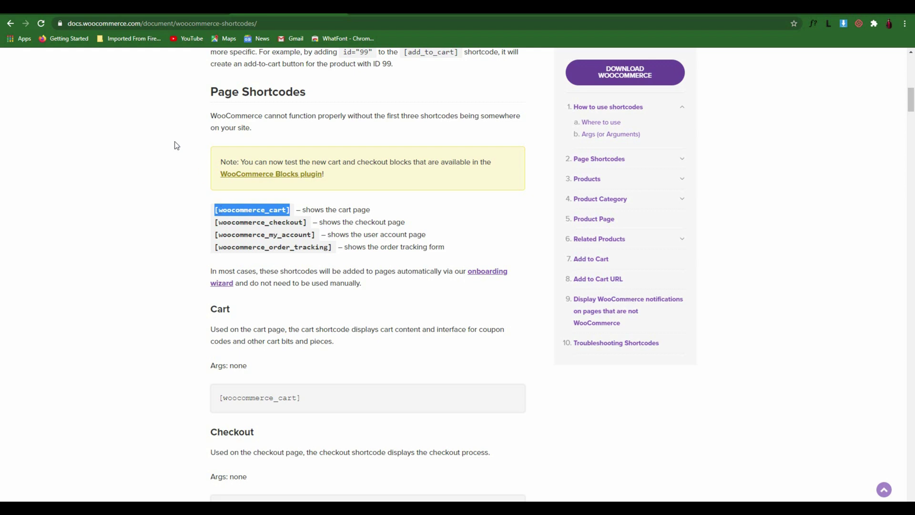
key(ctrl+shift+Tab)
key(ctrl+shift+Tab)
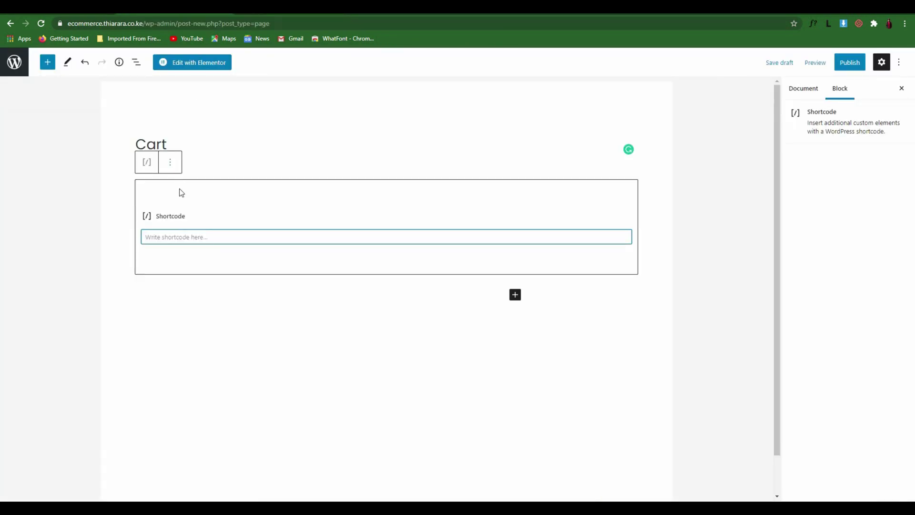
Paste [woocommerce_cart] into the Shortcode block and publish the Cart page
click(172, 234)
key(ctrl+v)
click(855, 64)
click(811, 63)
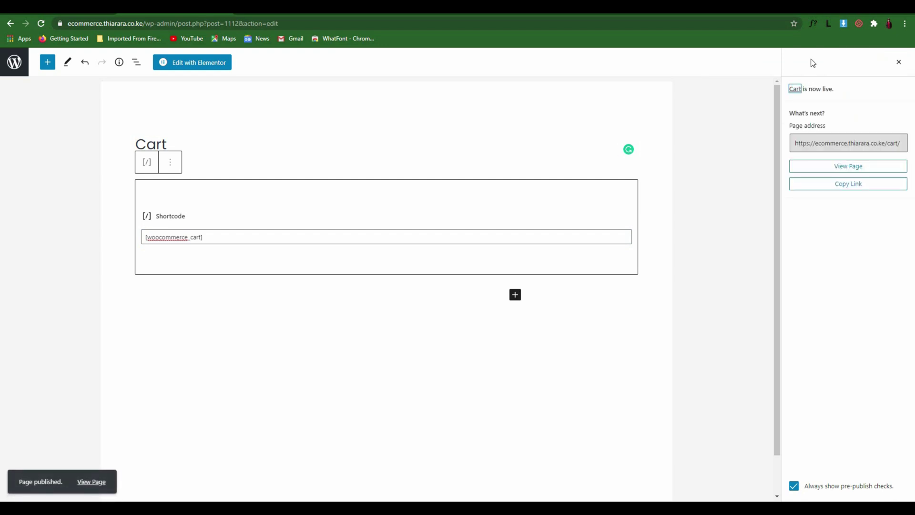
Open the published Cart page live in a new browser tab
click(90, 482)
right_click(90, 484)
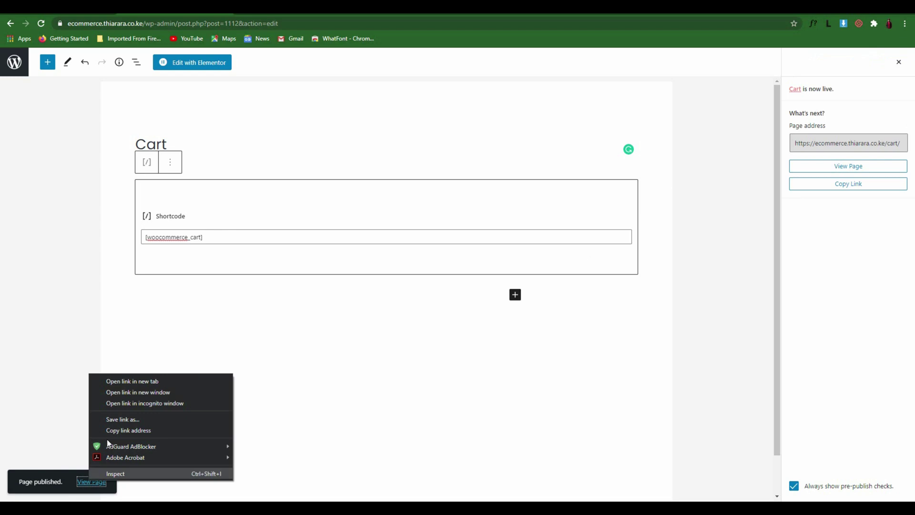
click(136, 382)
click(153, 13)
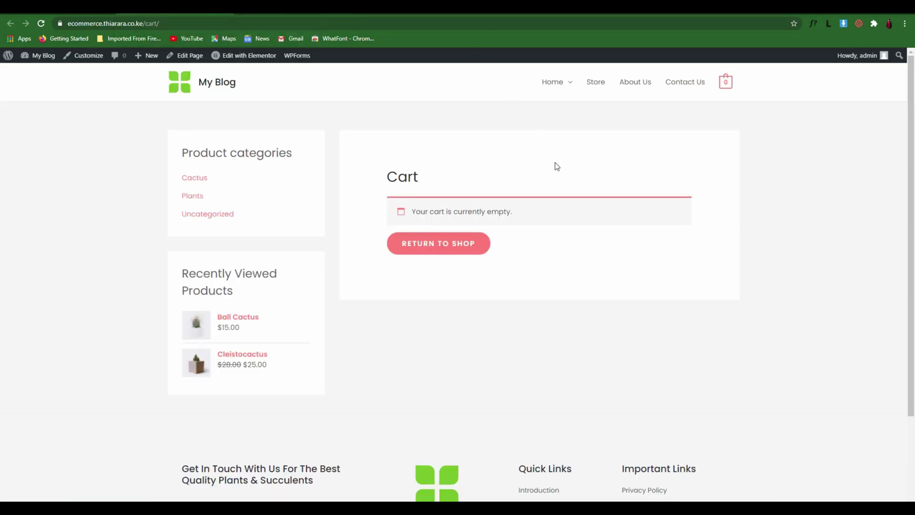
Go back to All Pages and load the site's /myaccount address, which shows a 404
drag(428, 181, 382, 180)
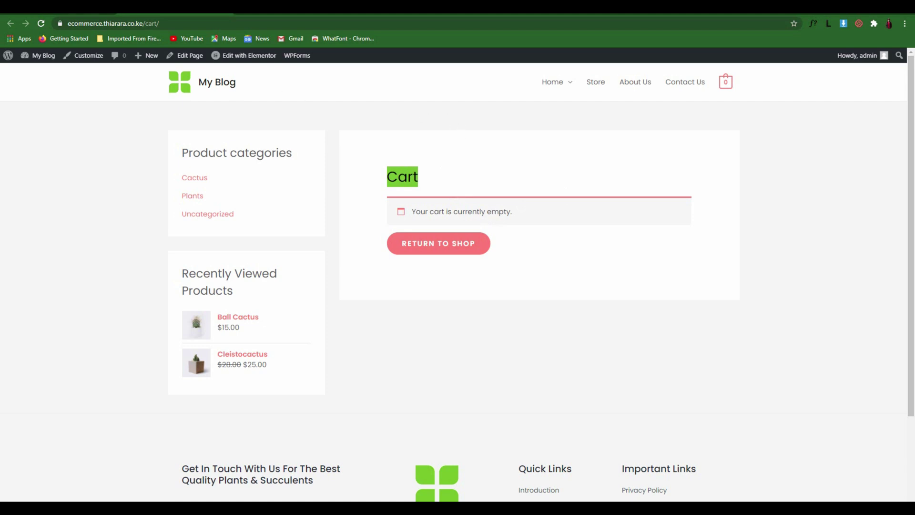
key(ctrl+w)
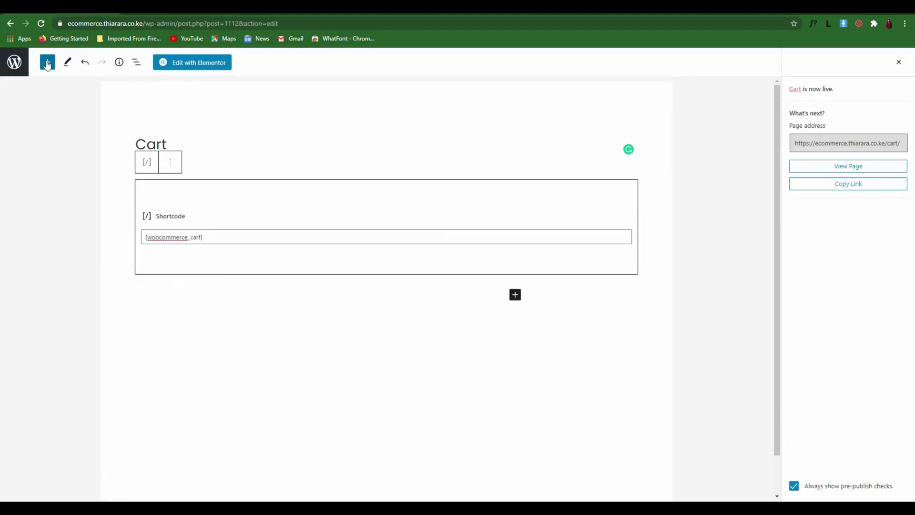
click(15, 62)
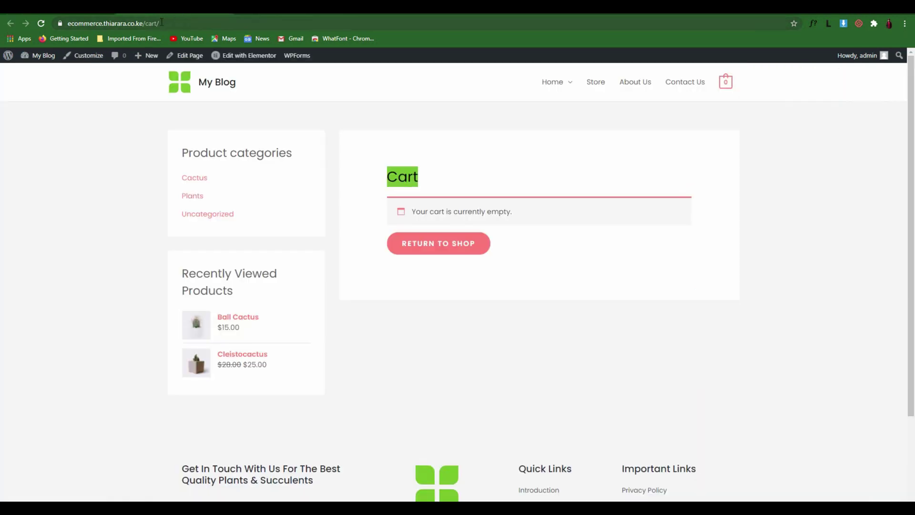
drag(159, 23, 148, 23)
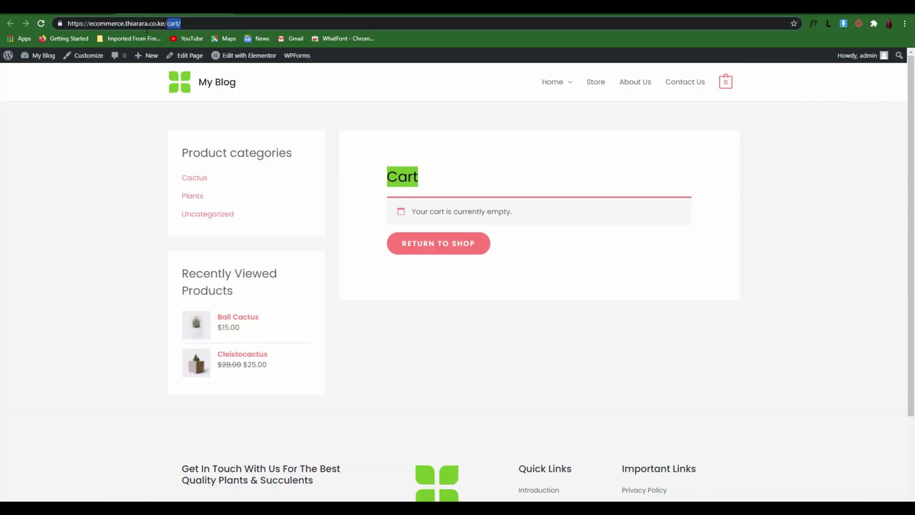
text(myac)
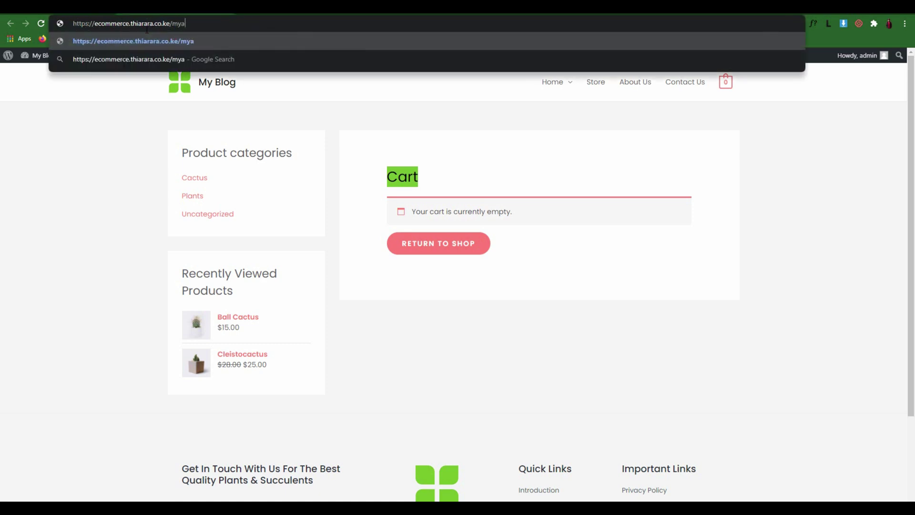
text(count)
key(Return)
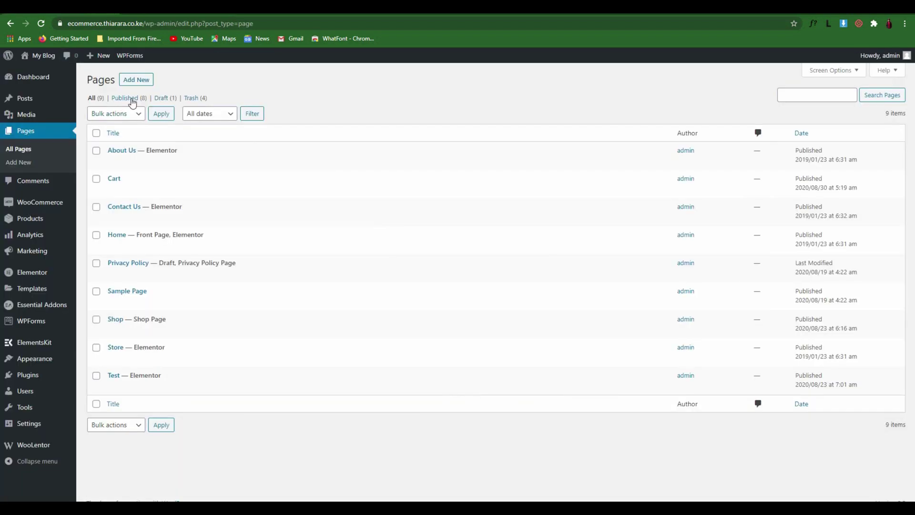
Start a new page titled 'My Account' and insert a Shortcode block
click(131, 82)
text(My)
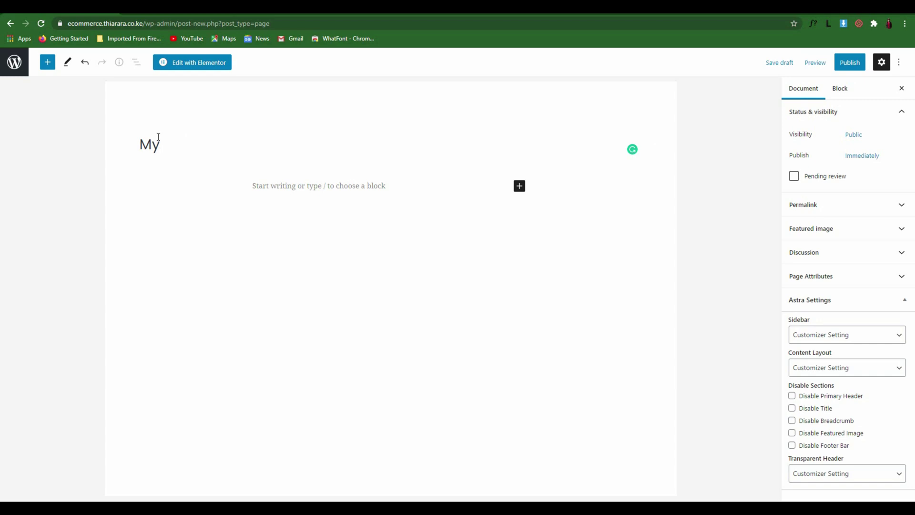
text( Account)
click(519, 186)
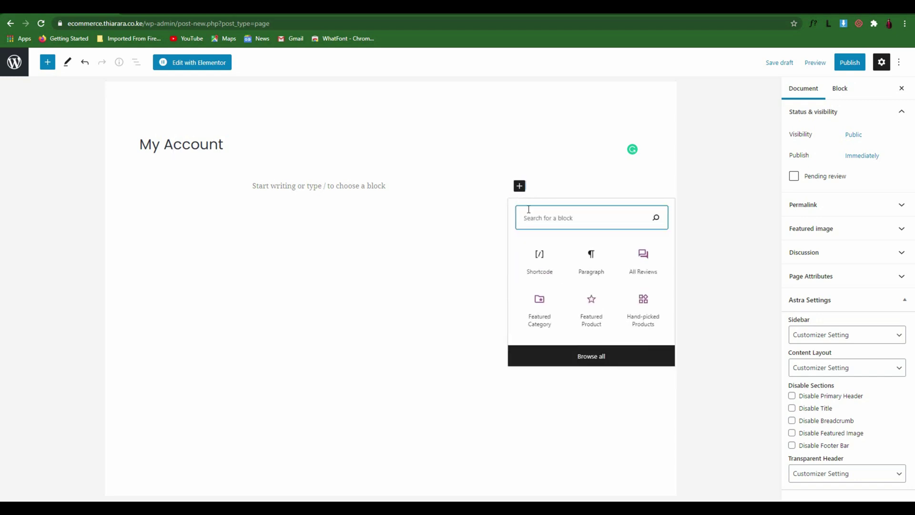
text(short)
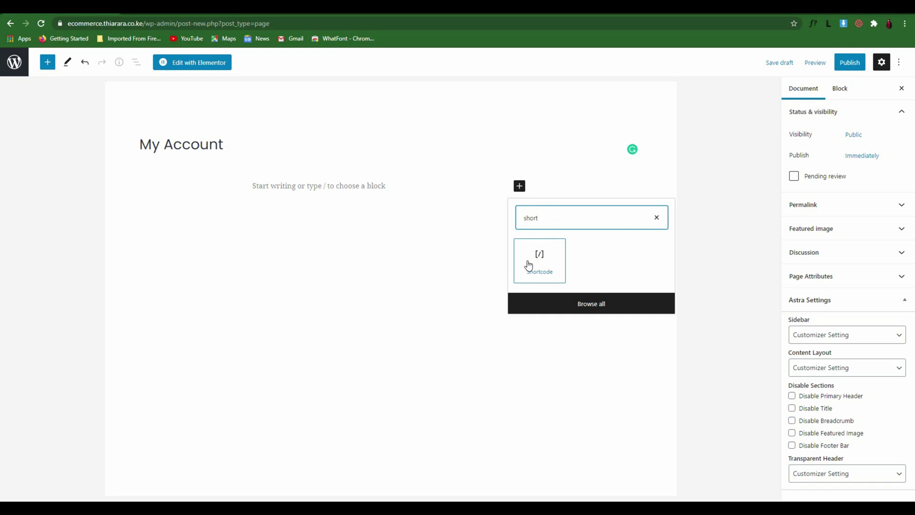
click(527, 263)
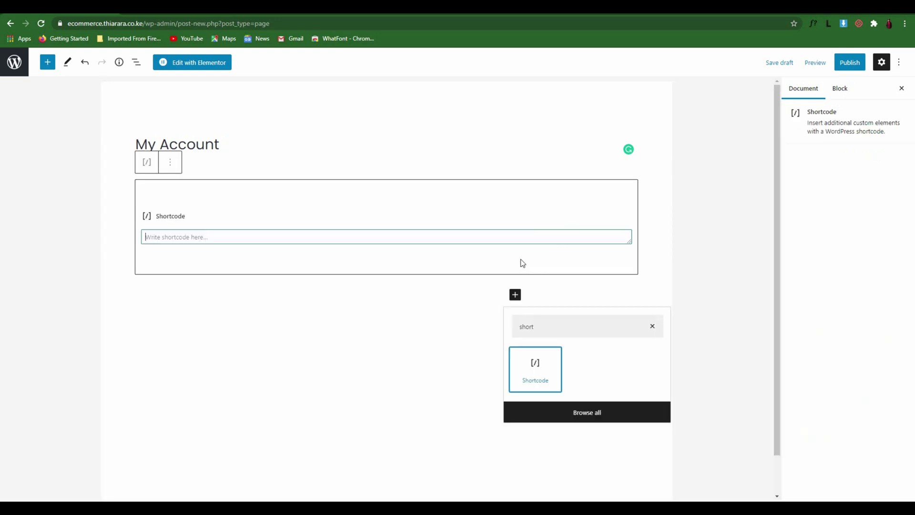
Select the [woocommerce_my_account] shortcode in the WooCommerce docs for copying
right_click(184, 236)
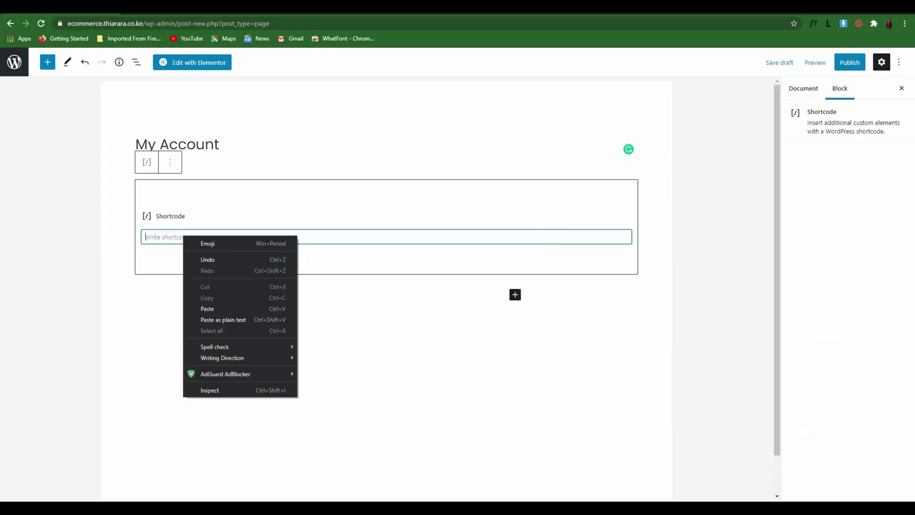
click(266, 7)
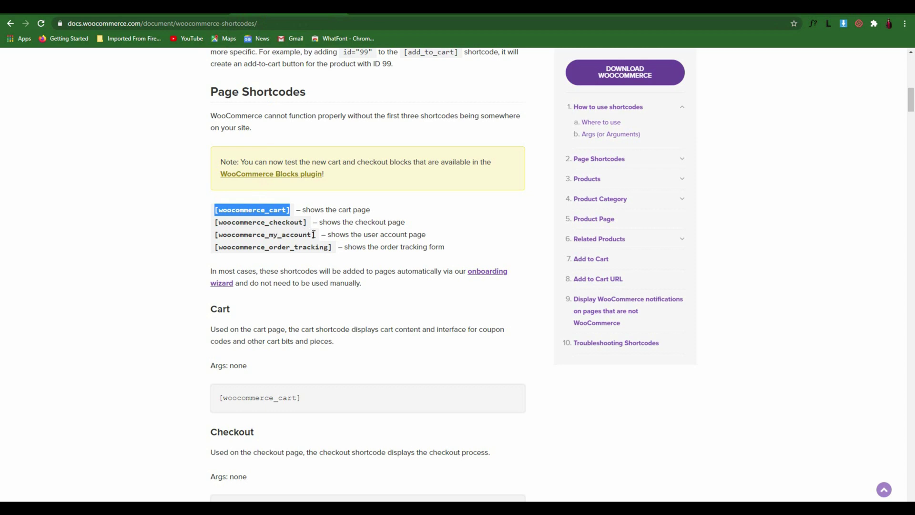
drag(313, 234, 215, 235)
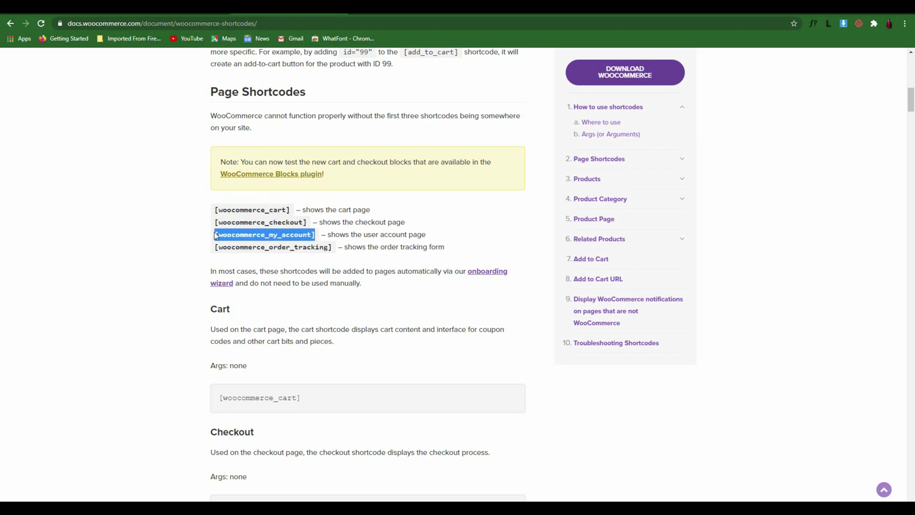
right_click(225, 233)
Paste [woocommerce_my_account] into the Shortcode block and publish the My Account page
click(244, 239)
key(ctrl+Tab)
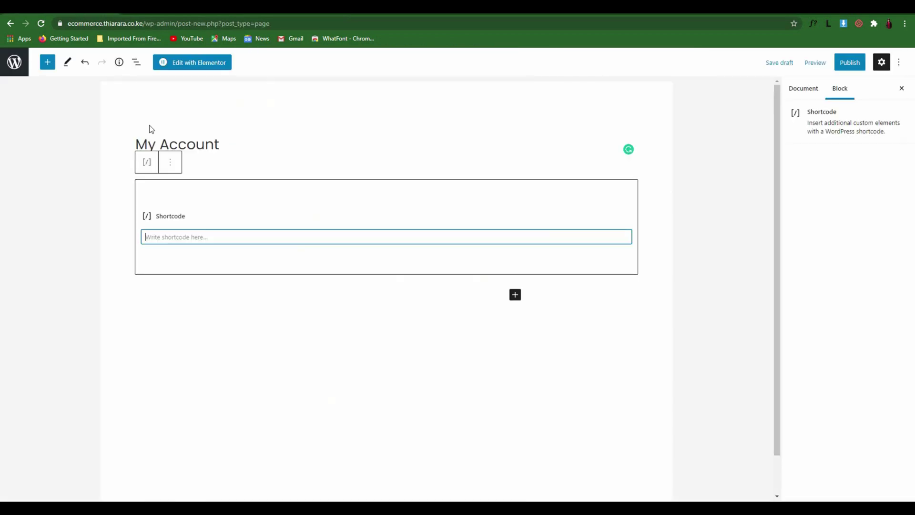
right_click(161, 233)
click(186, 306)
click(852, 65)
click(840, 67)
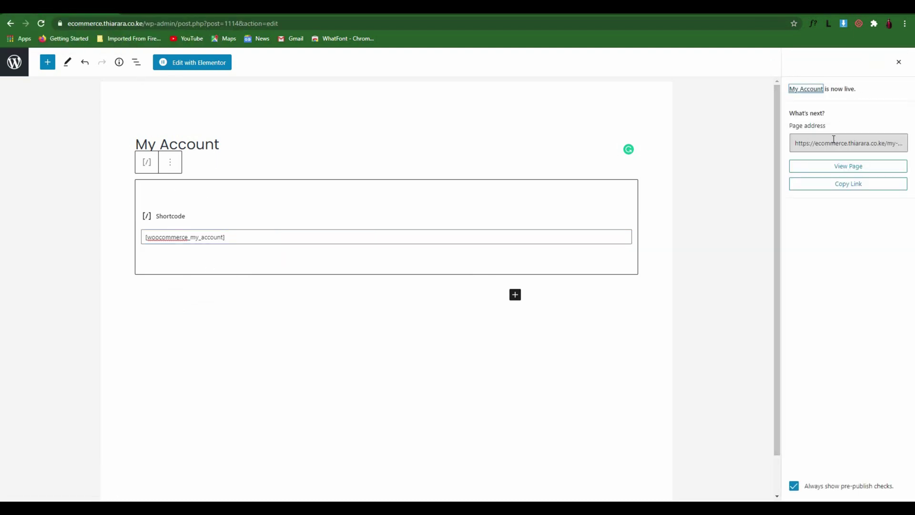
Dismiss the page-link options and go back to the Pages list
click(798, 145)
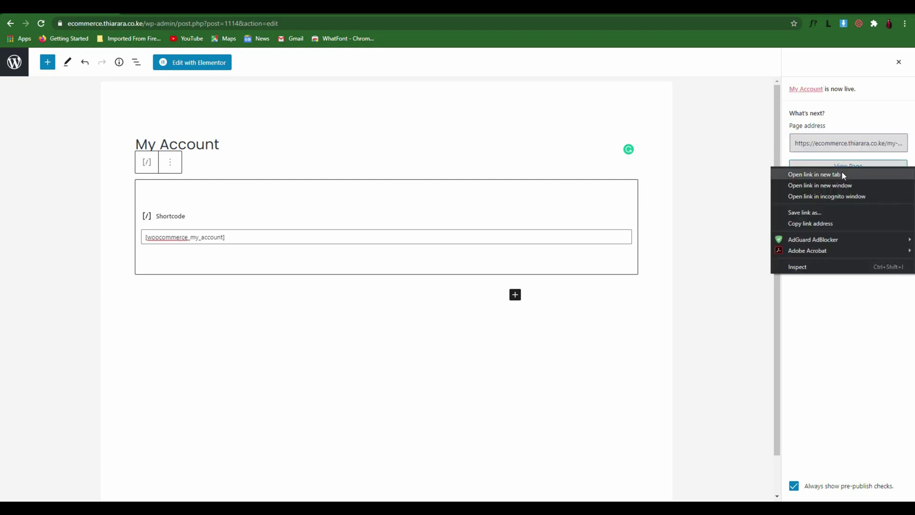
click(839, 174)
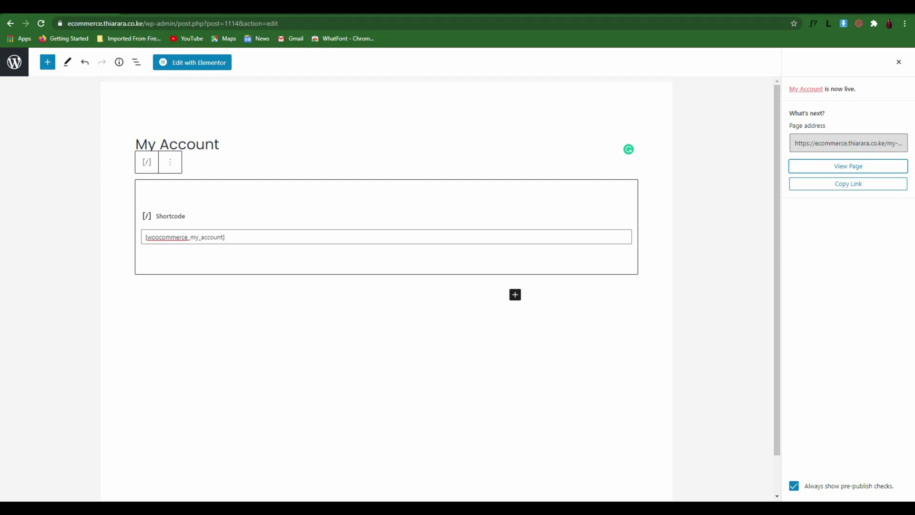
click(10, 23)
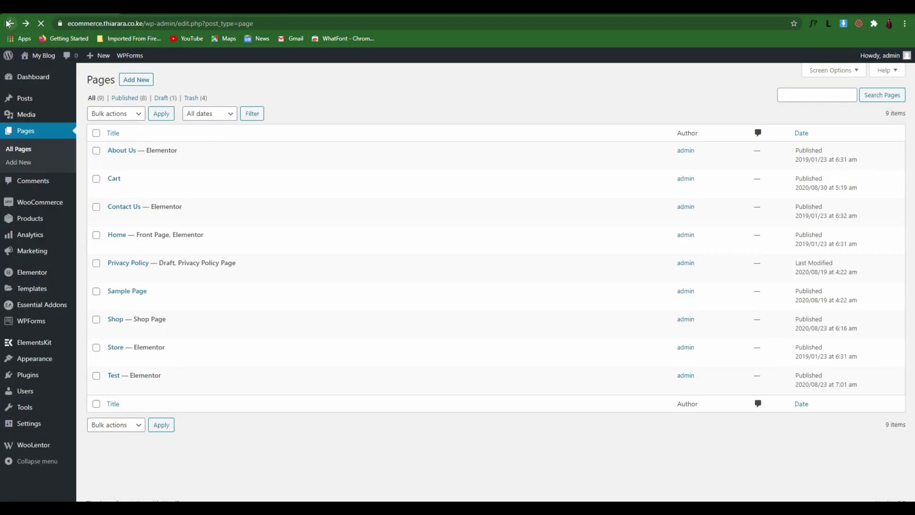
Start a new page titled 'Checkout' and search the block list for the Shortcode block
click(136, 80)
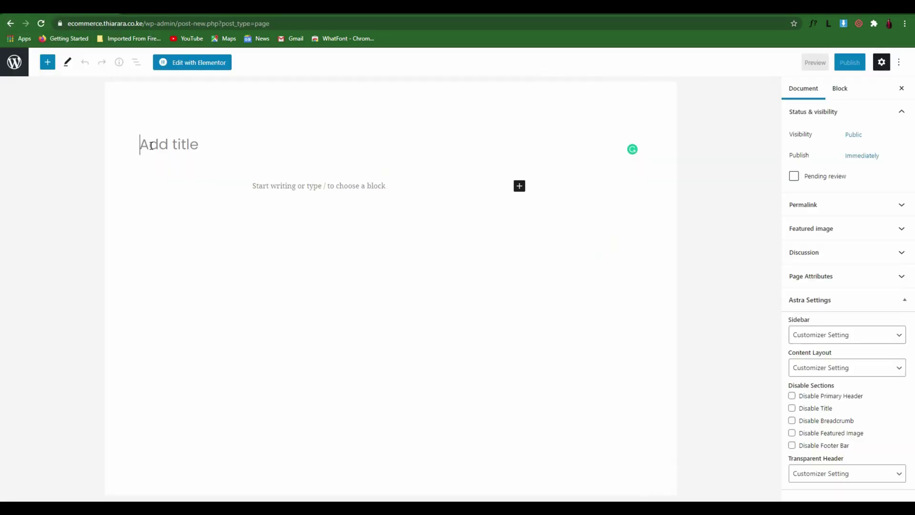
text(Checkout)
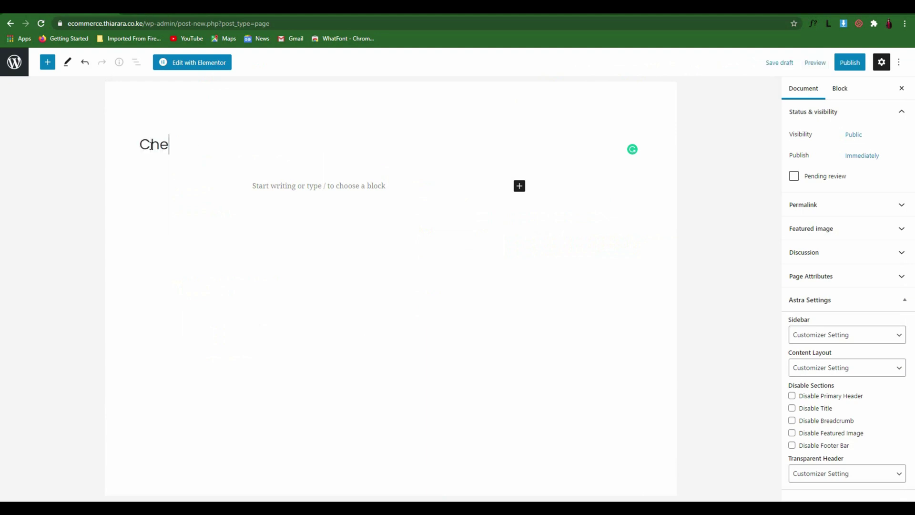
click(493, 189)
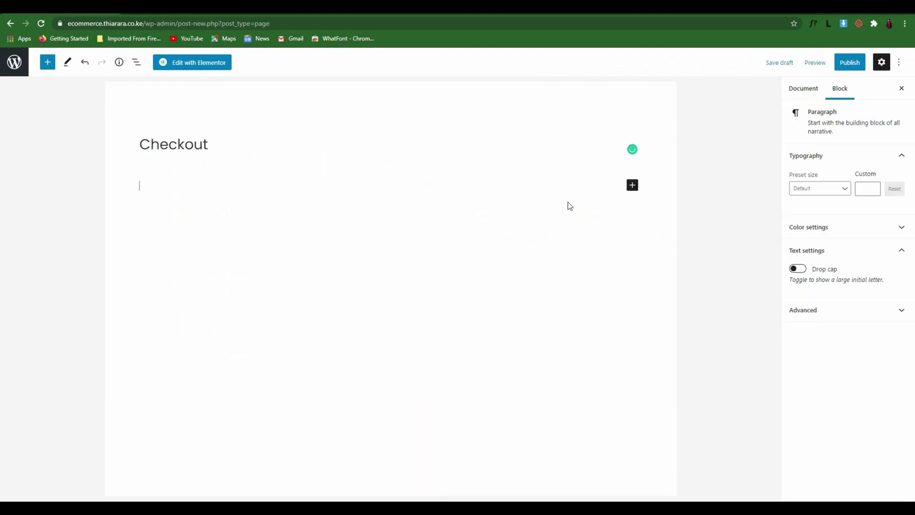
click(632, 184)
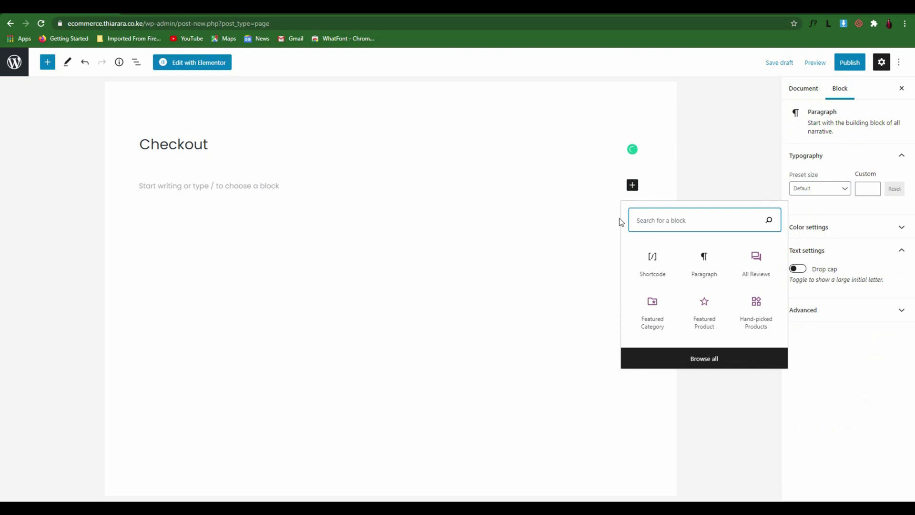
text(short)
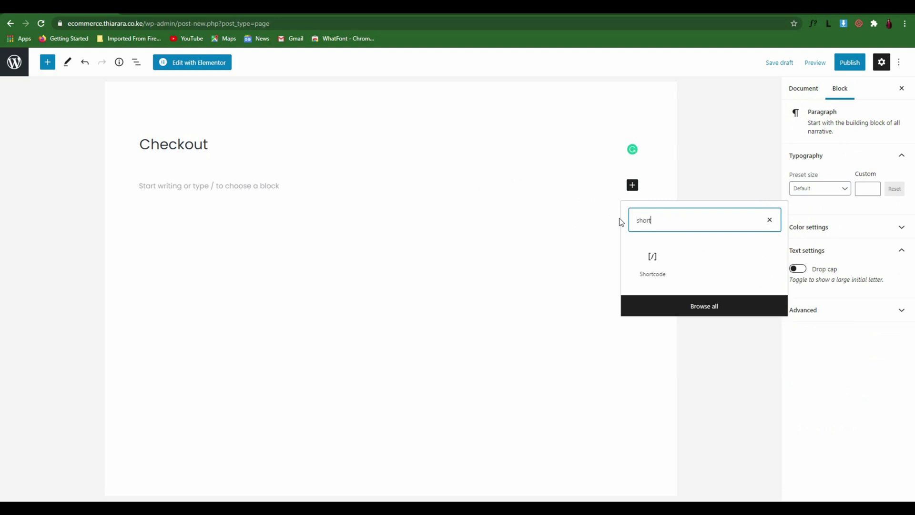
Copy [woocommerce_checkout] from the docs, paste it into the page and publish it
key(ctrl+Tab)
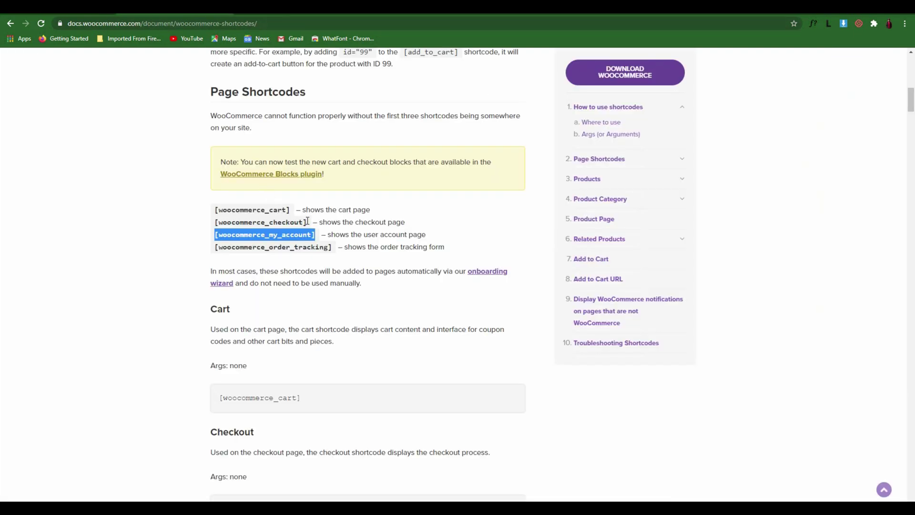
drag(307, 221, 216, 221)
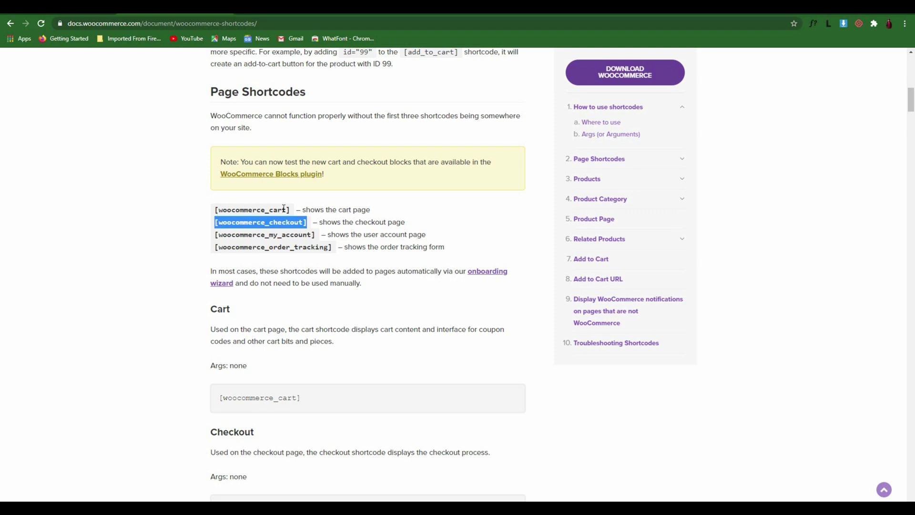
key(ctrl+shift+Tab)
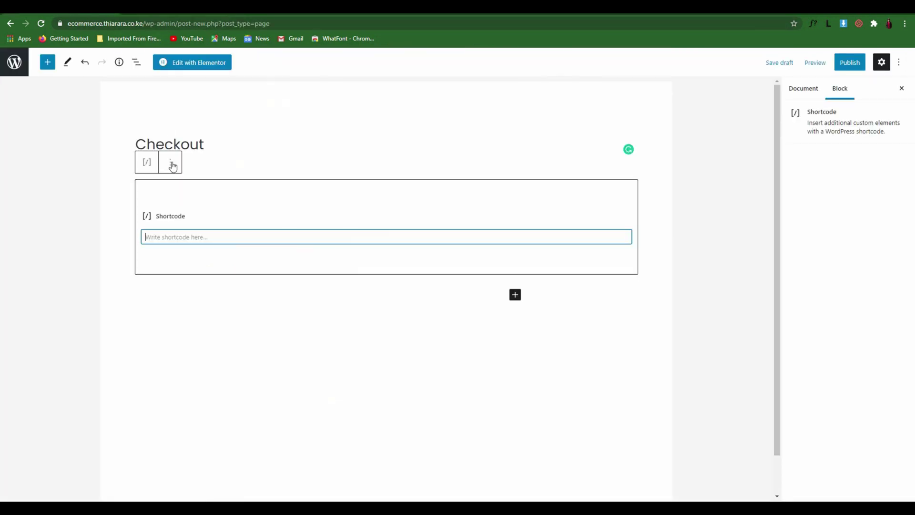
key(ctrl+v)
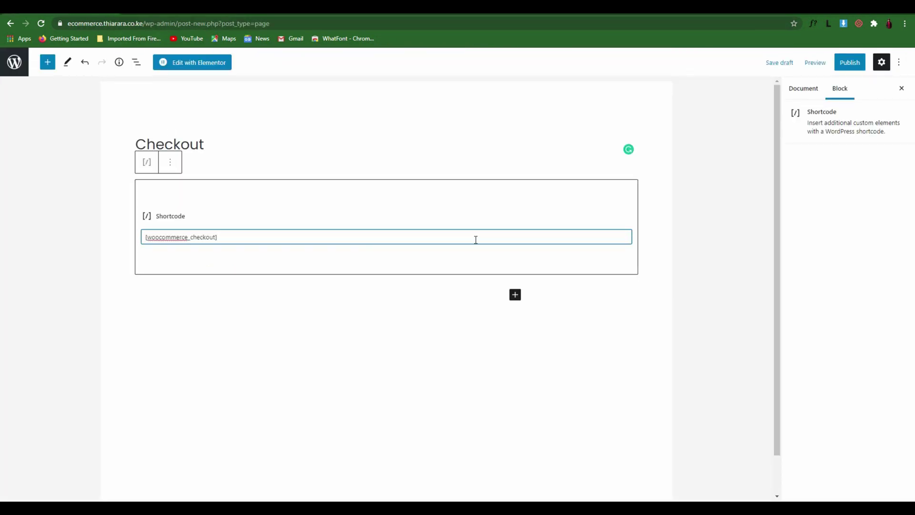
click(843, 65)
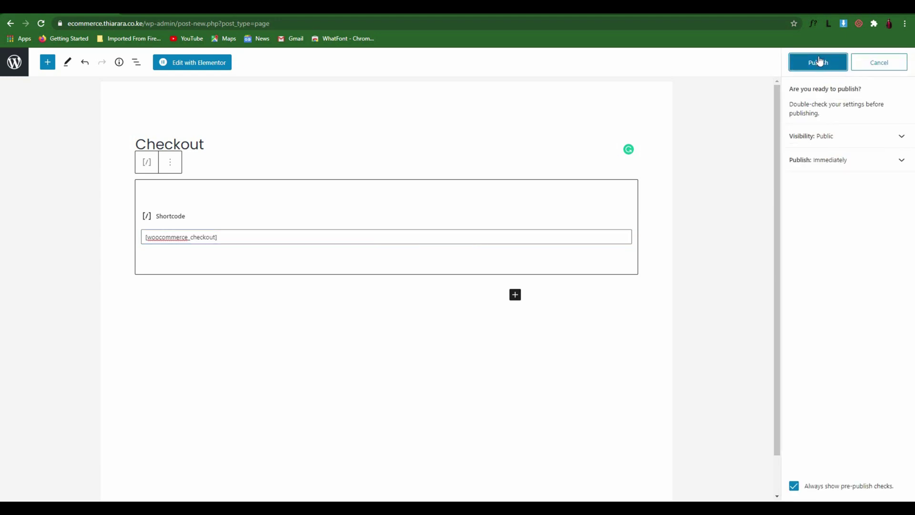
click(818, 62)
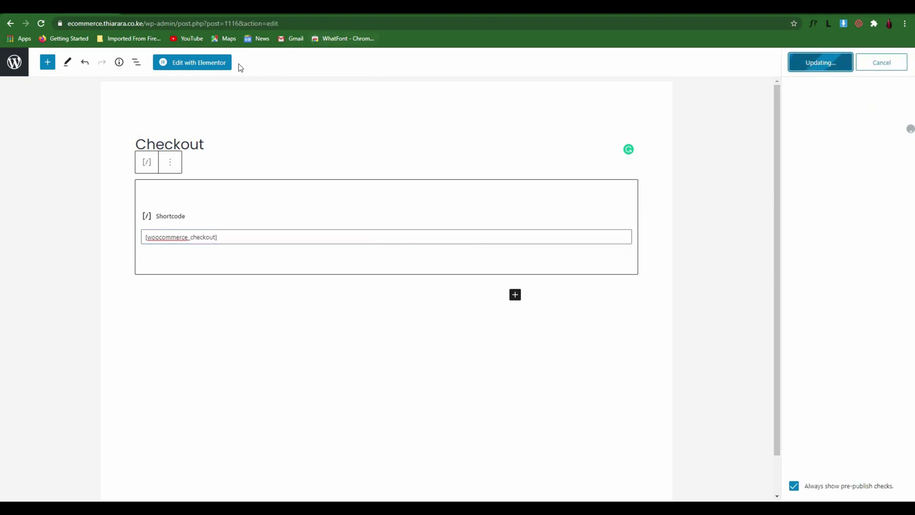
Copy the [woocommerce_order_tracking] shortcode from the WooCommerce shortcodes documentation
click(143, 7)
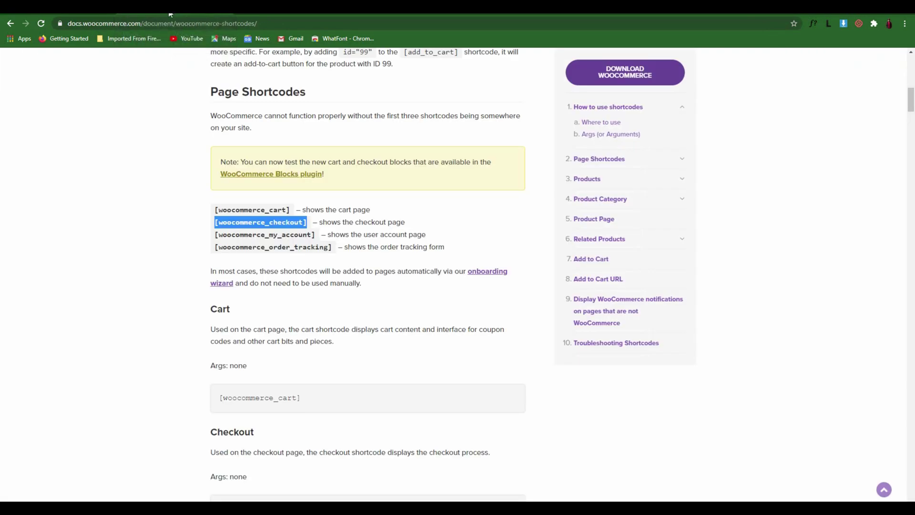
drag(331, 248, 214, 247)
key(ctrl+c)
click(143, 6)
Select the Cart, Checkout and My Account pages in All Pages, then start a new page
click(15, 62)
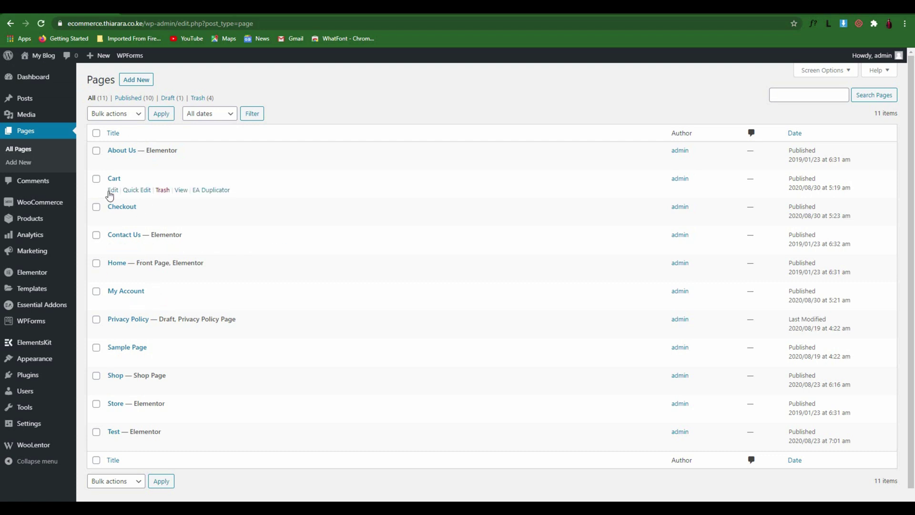
click(96, 179)
click(96, 207)
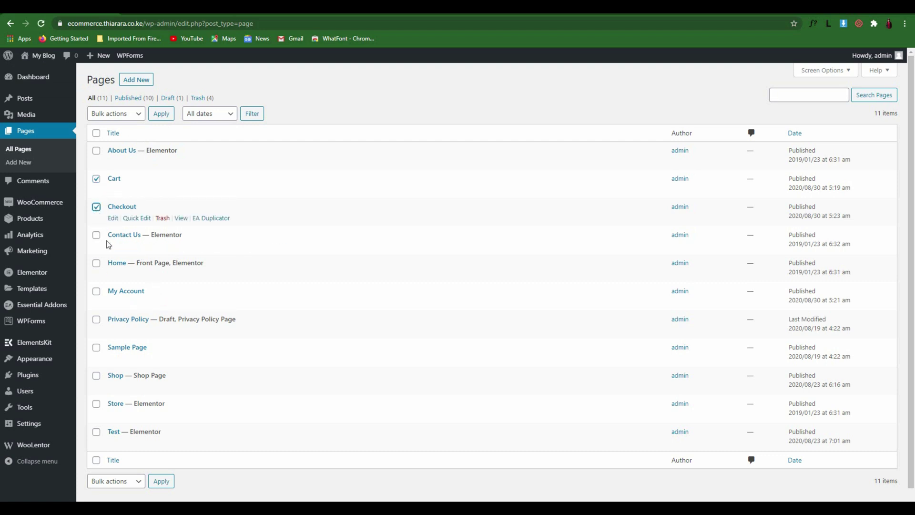
click(96, 291)
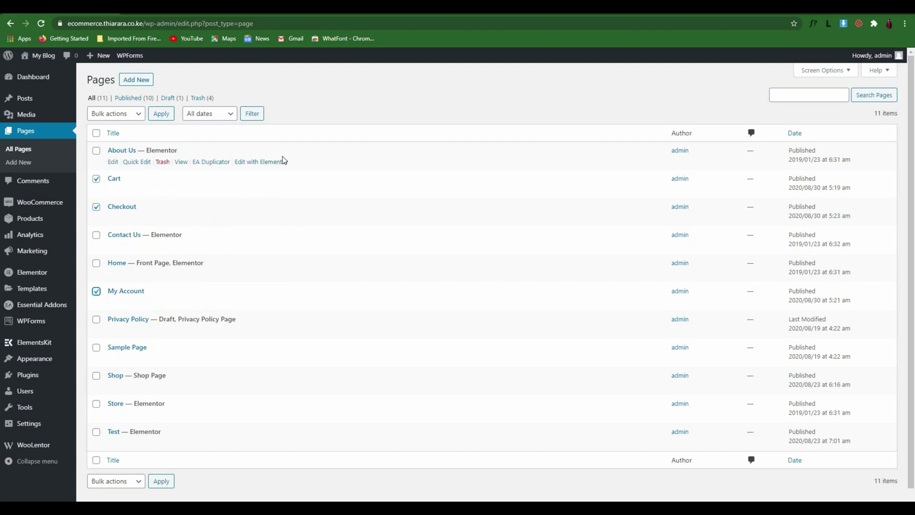
click(141, 86)
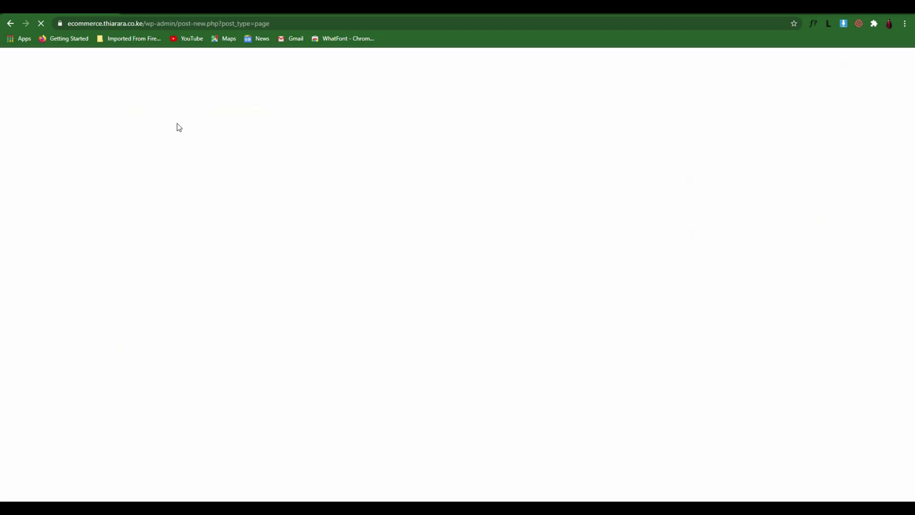
Title the page 'Track my order' and add a Shortcode block with [woocommerce_order_tracking]
text(Tra)
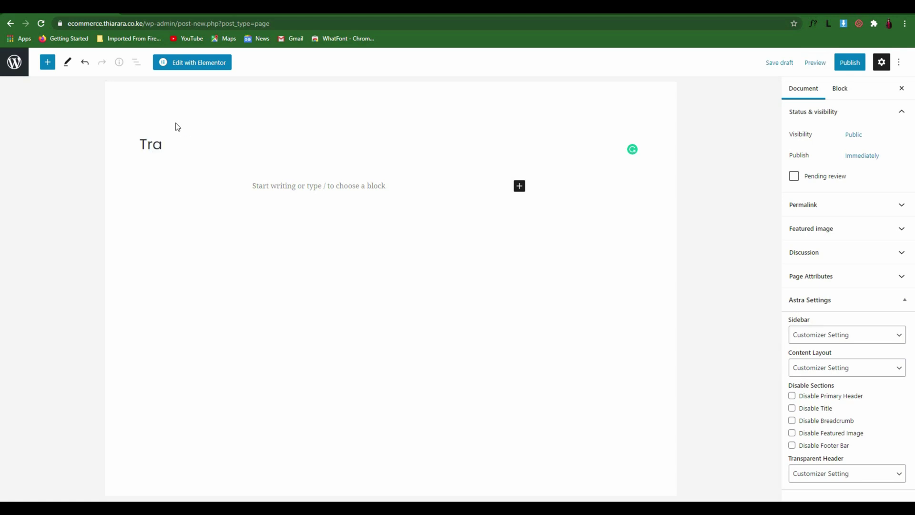
text(ck my order)
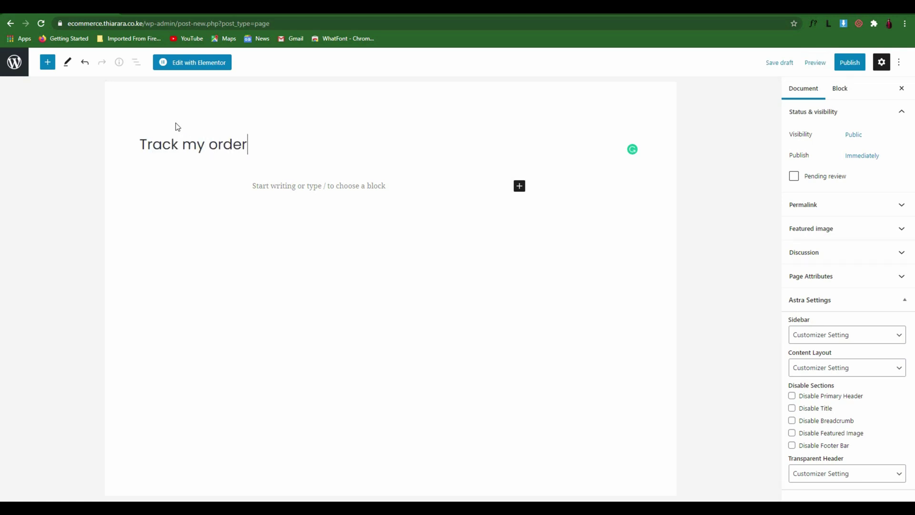
click(519, 186)
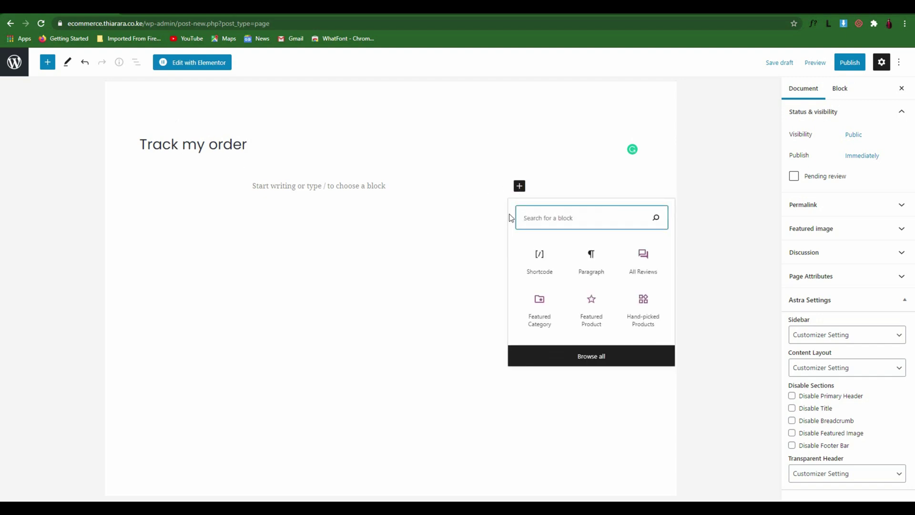
click(539, 261)
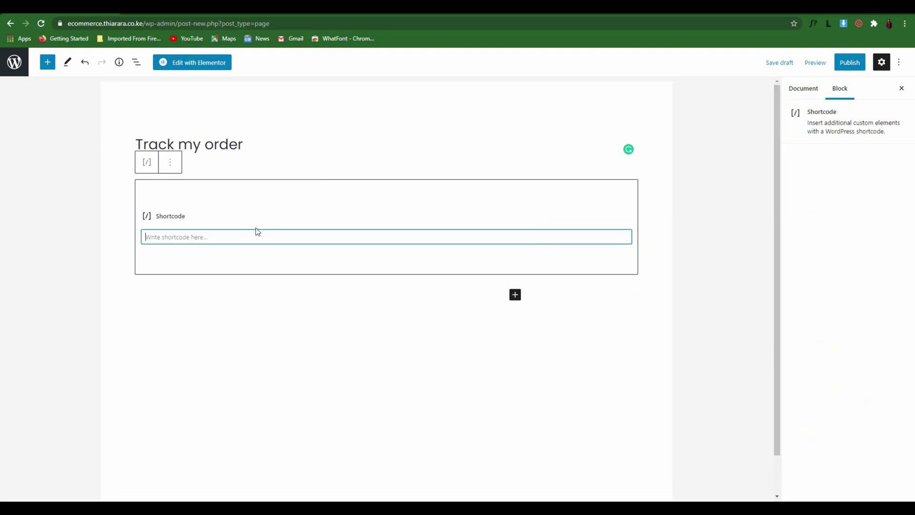
key(ctrl+Tab)
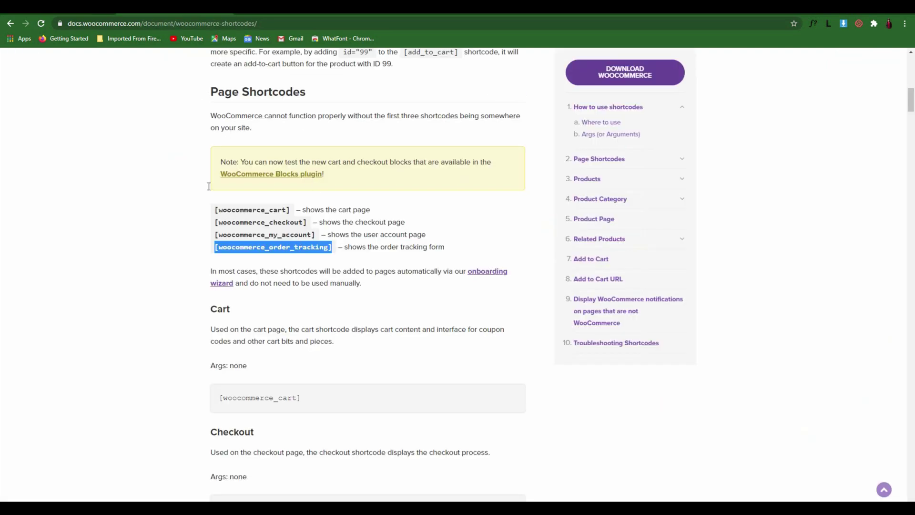
key(ctrl+shift+Tab)
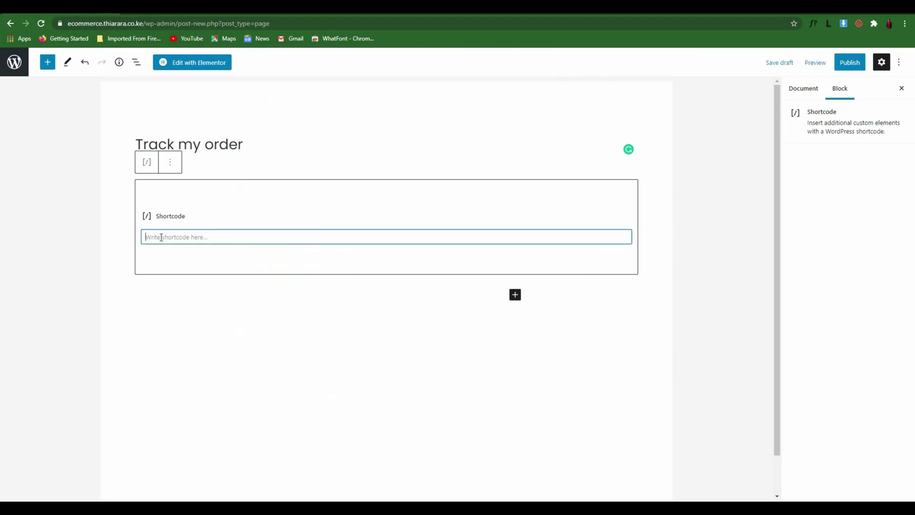
key(ctrl+v)
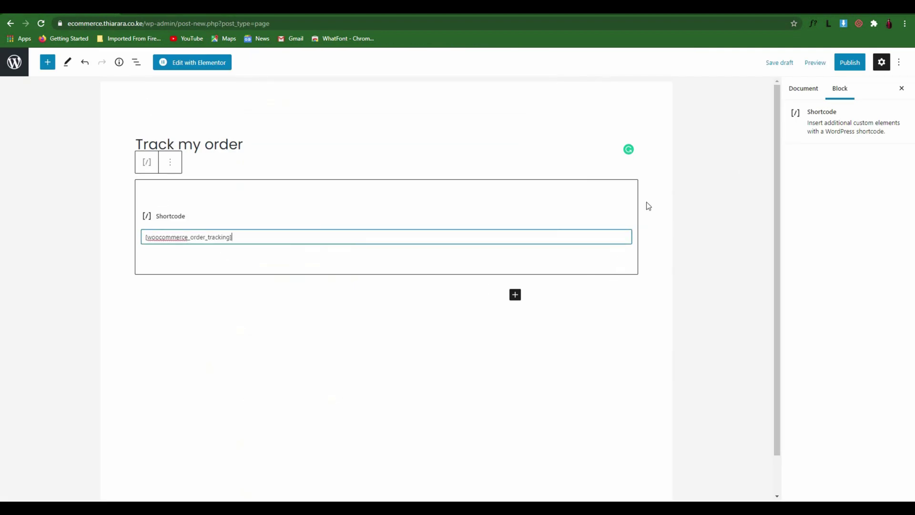
Publish the Track my order page and view it live
click(846, 64)
click(832, 63)
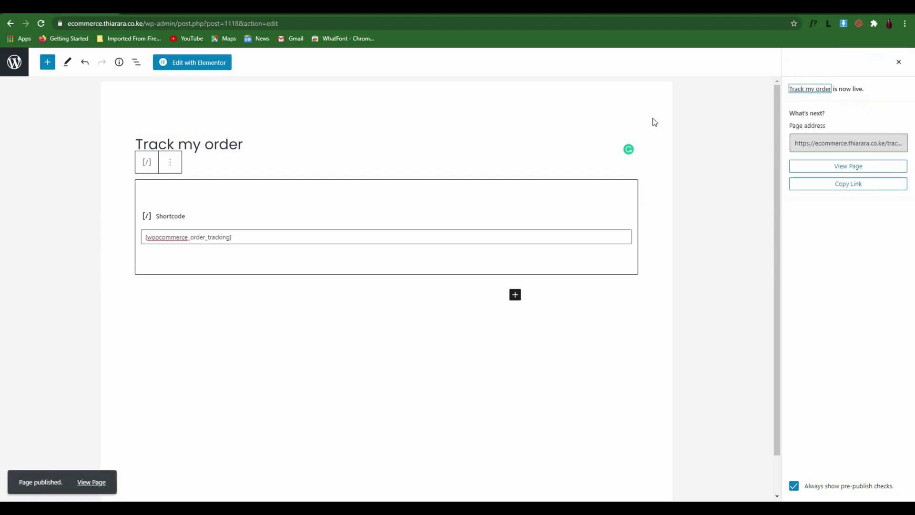
click(92, 482)
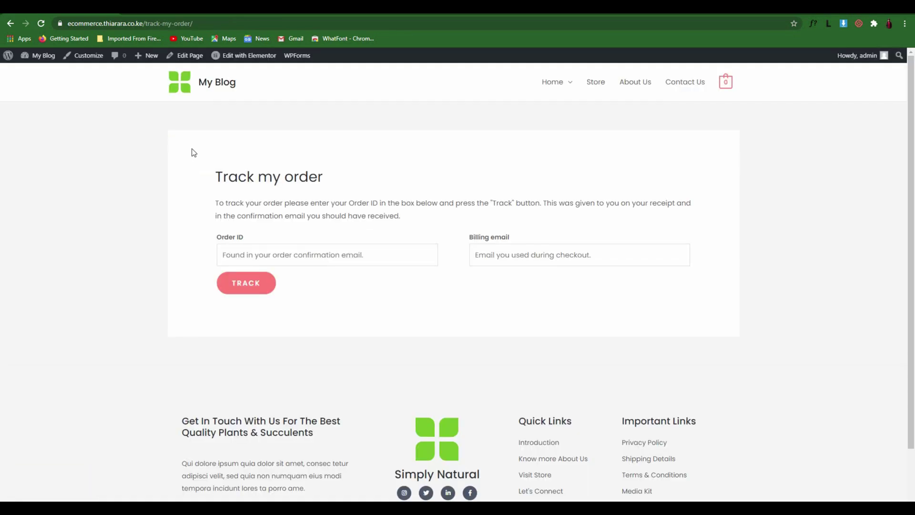
drag(214, 175, 394, 265)
click(410, 274)
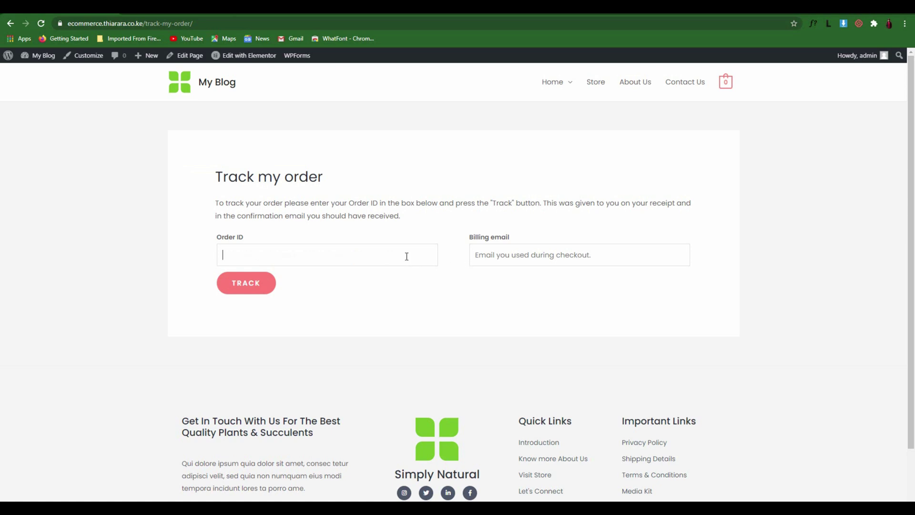
click(507, 253)
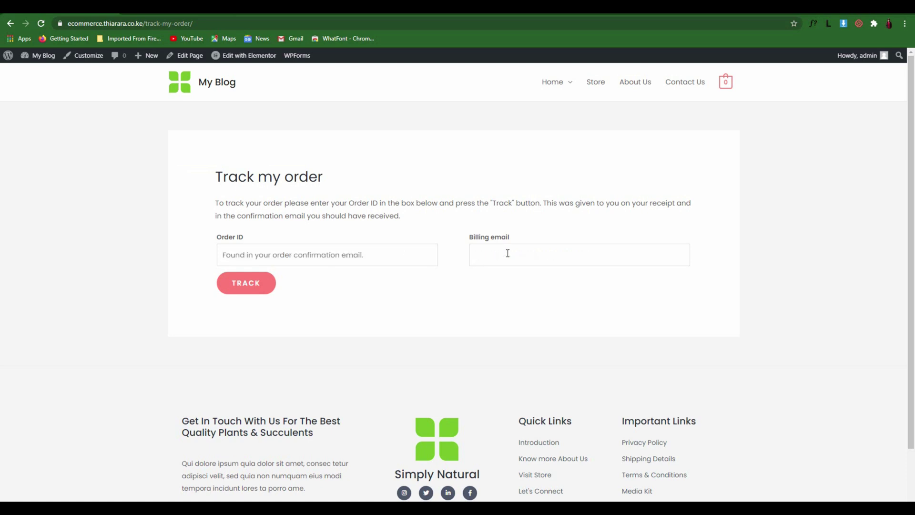
click(239, 284)
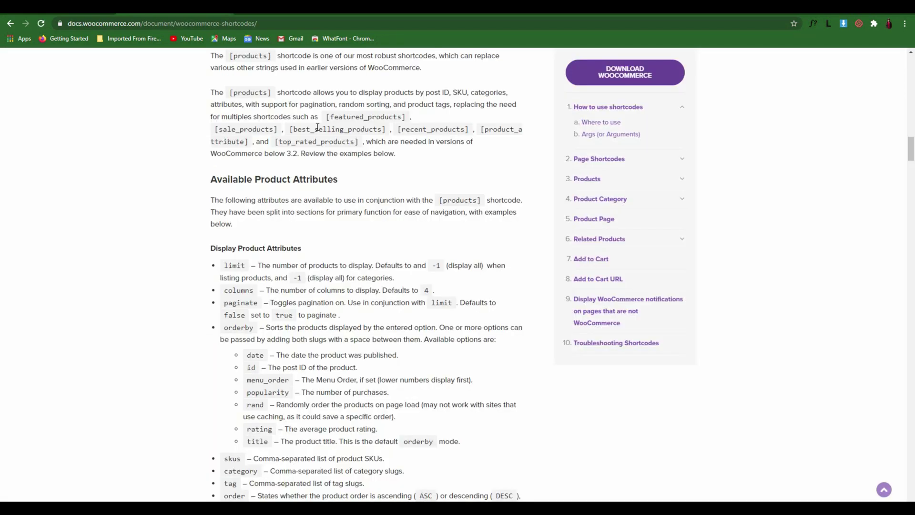
Highlight [products] in the WooCommerce shortcodes reference and copy it
drag(271, 92, 229, 93)
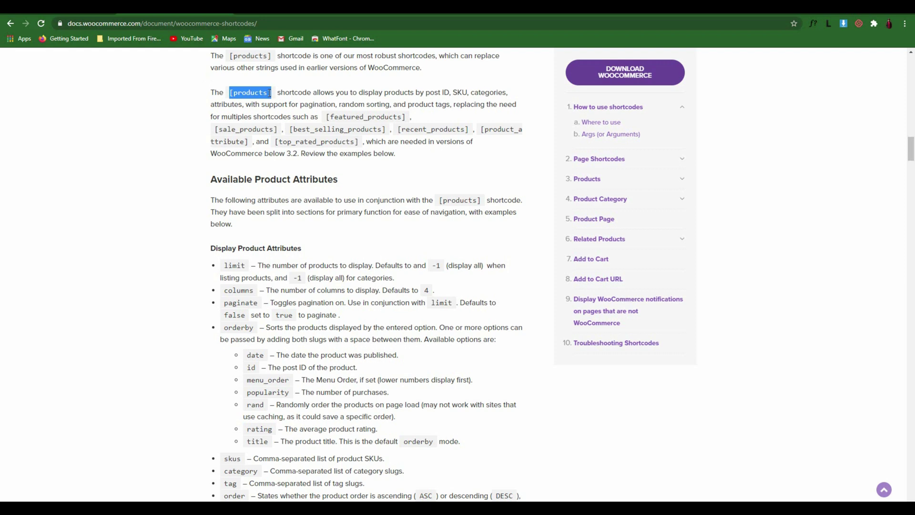
drag(270, 93, 232, 94)
right_click(242, 92)
click(257, 98)
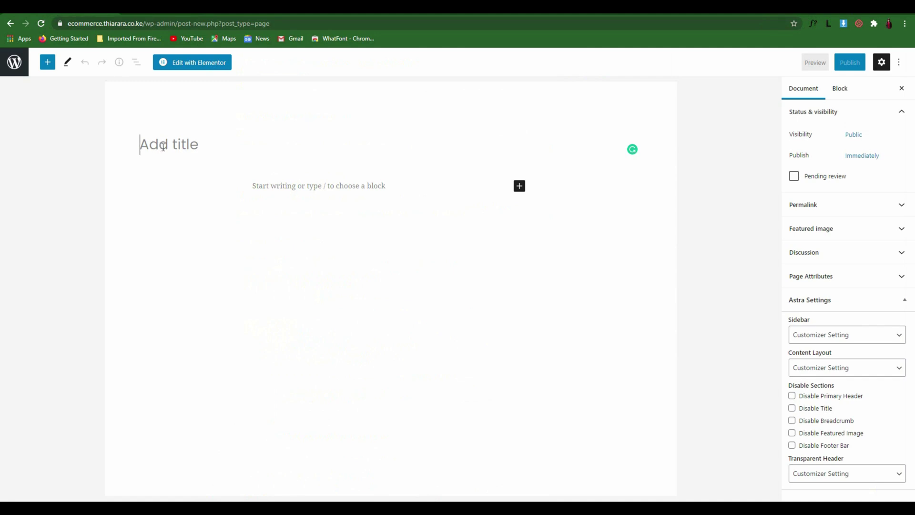
Title a new page 'Shop' and add a Shortcode block containing [products]
text(My )
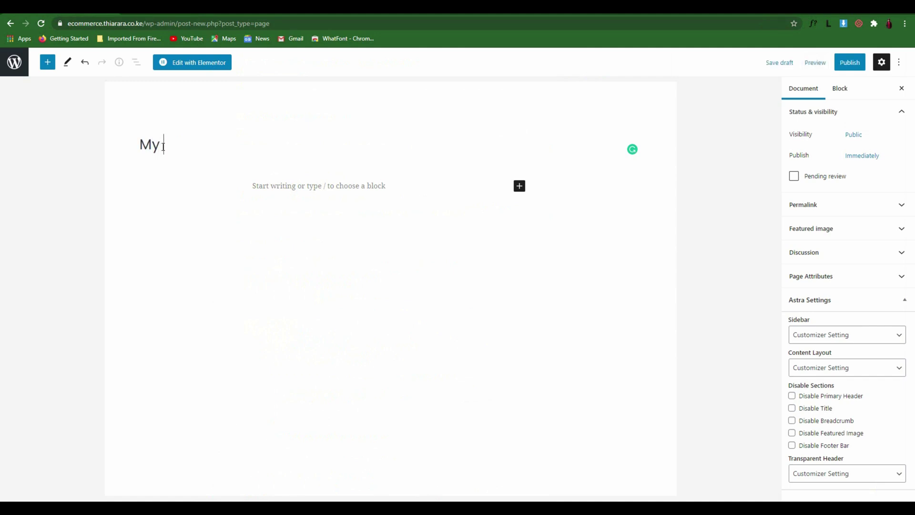
text(shop)
key(BackSpace)
key(BackSpace)
key(BackSpace)
key(BackSpace)
key(BackSpace)
key(BackSpace)
key(BackSpace)
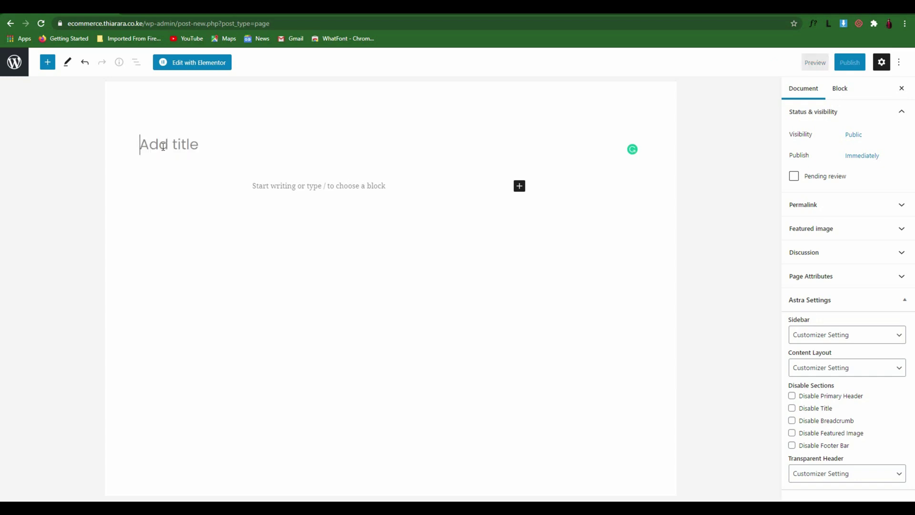
text(Shop)
key(Return)
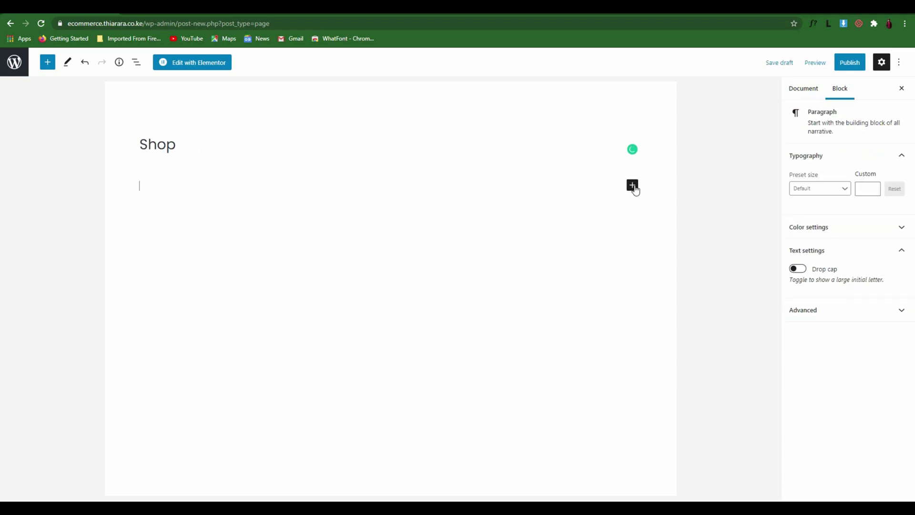
click(632, 186)
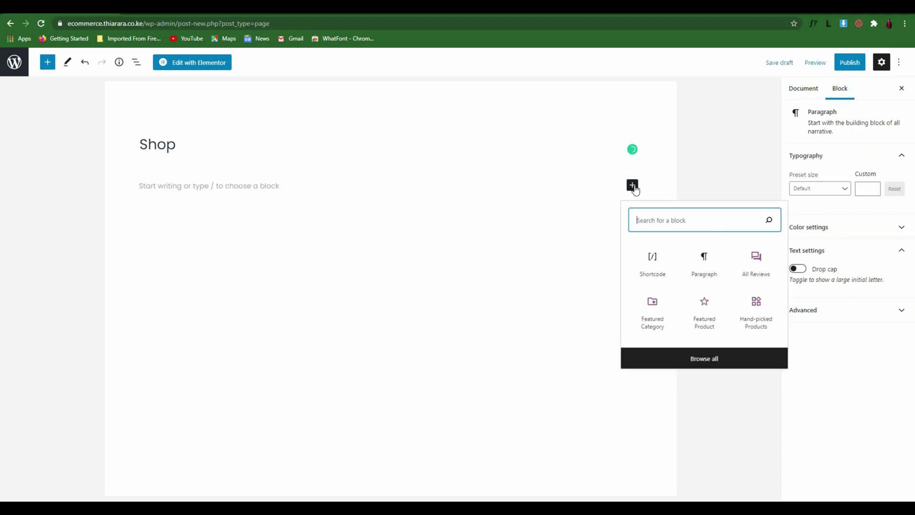
click(652, 261)
key(ctrl+v)
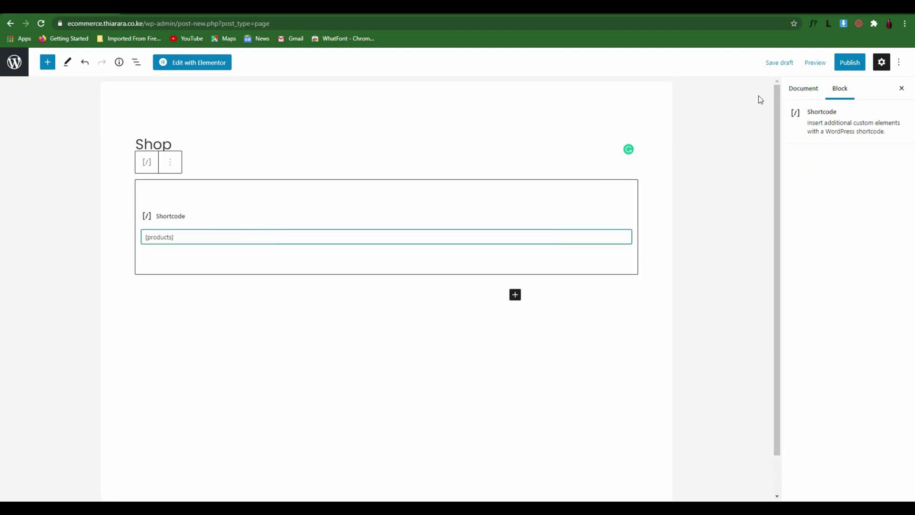
Publish the Shop page and check its live plant product listing in a new tab
click(841, 66)
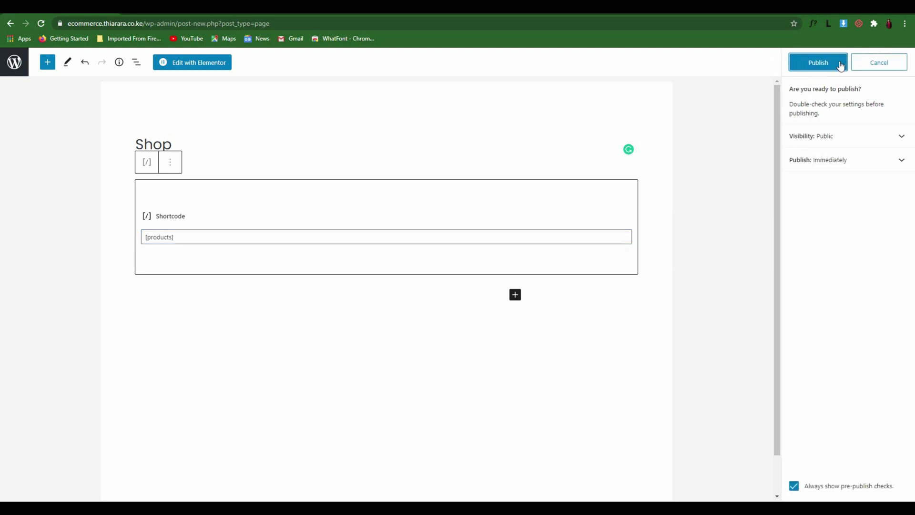
click(840, 65)
right_click(95, 482)
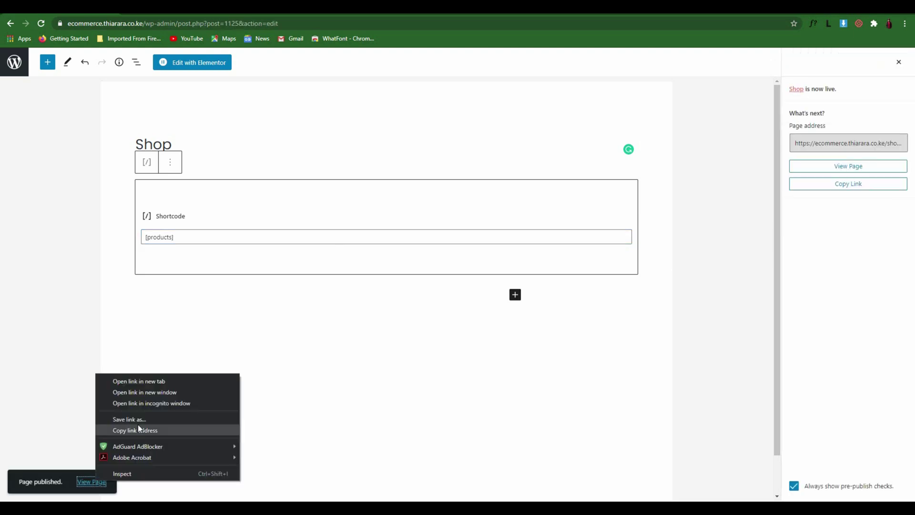
click(161, 381)
scroll(338, 213, down, 4)
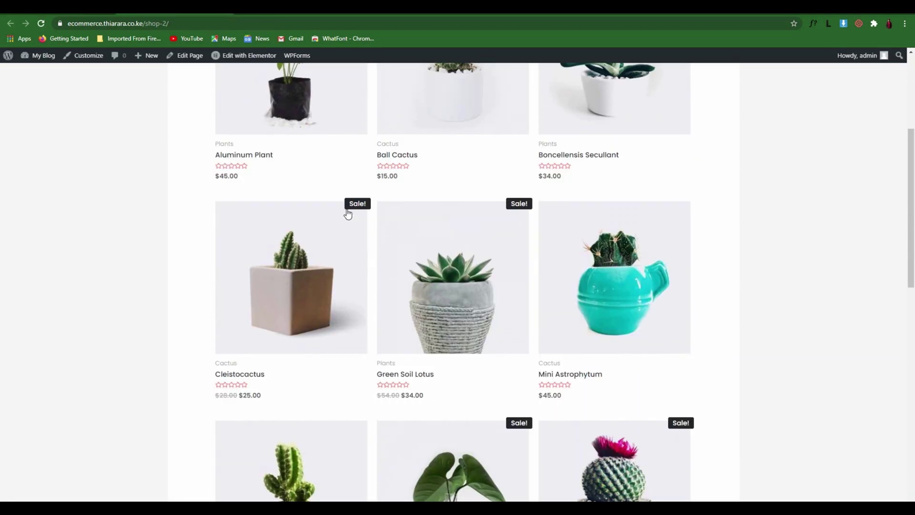
scroll(396, 230, down, 10)
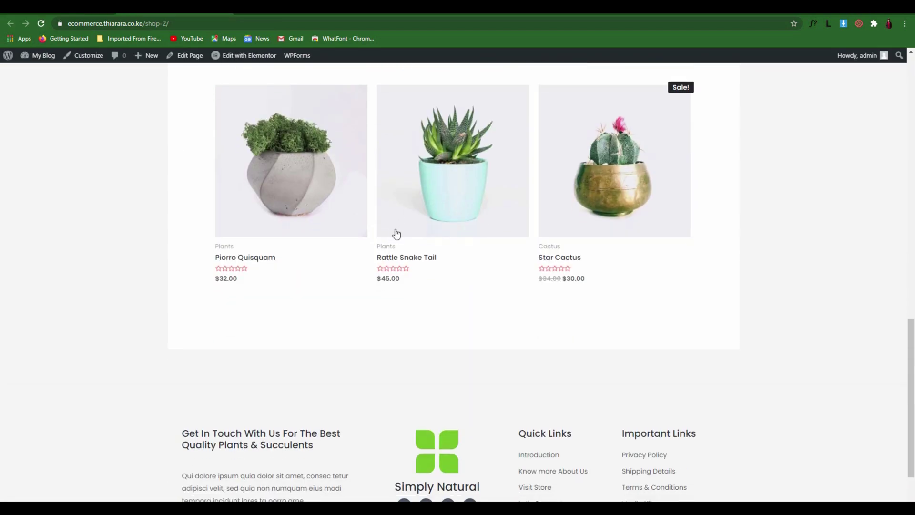
scroll(396, 232, up, 14)
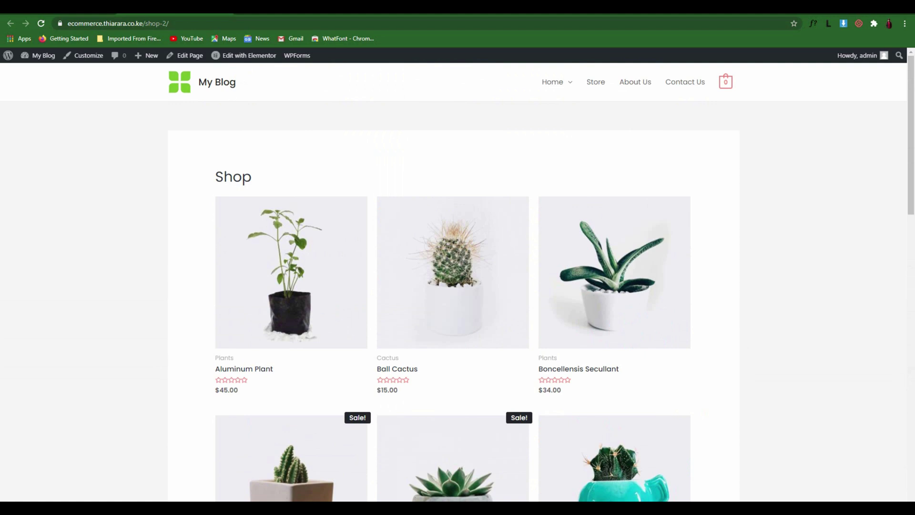
click(305, 6)
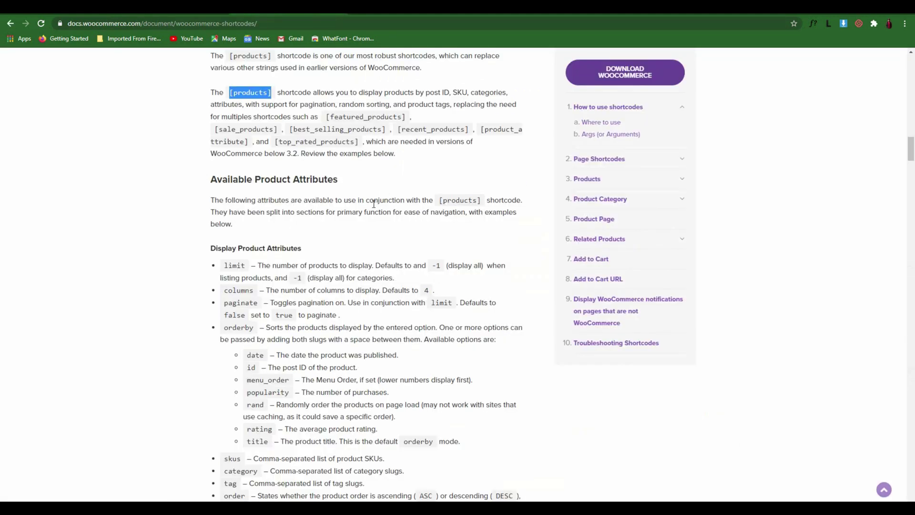
Scroll through the [products] shortcode attributes in the WooCommerce documentation
scroll(347, 217, down, 7)
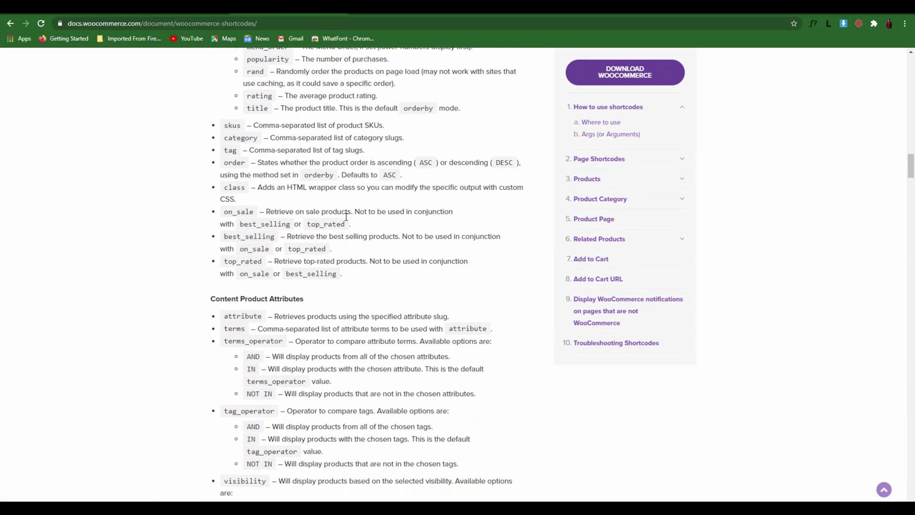
scroll(346, 216, down, 3)
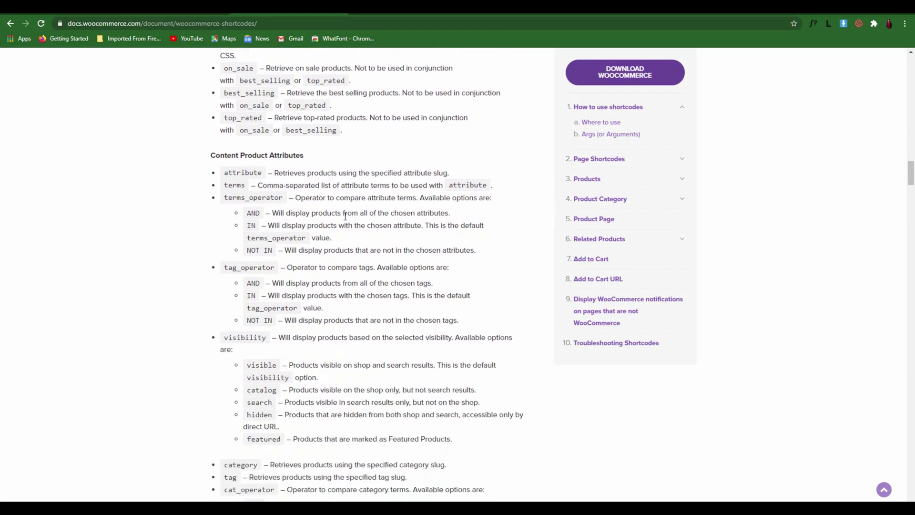
scroll(344, 215, down, 9)
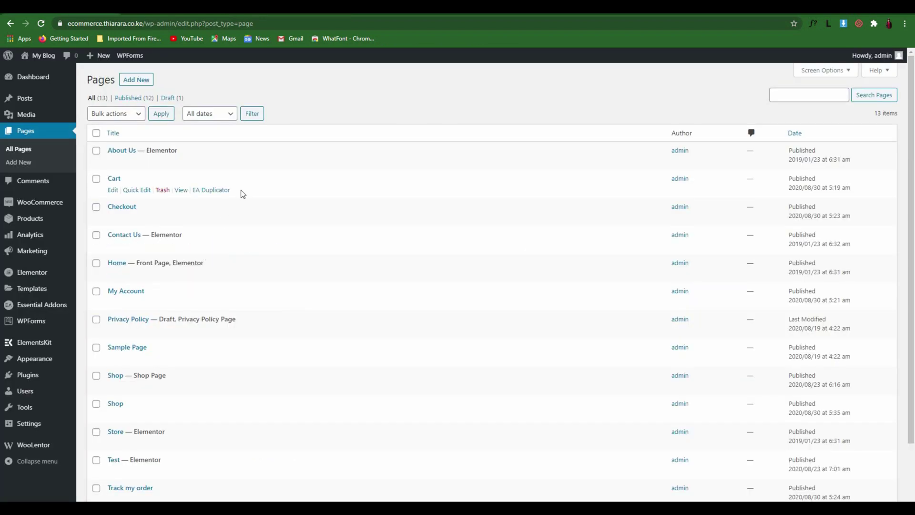
Go to WooCommerce Settings and switch to the Advanced tab's Page setup
mouse_move(37, 204)
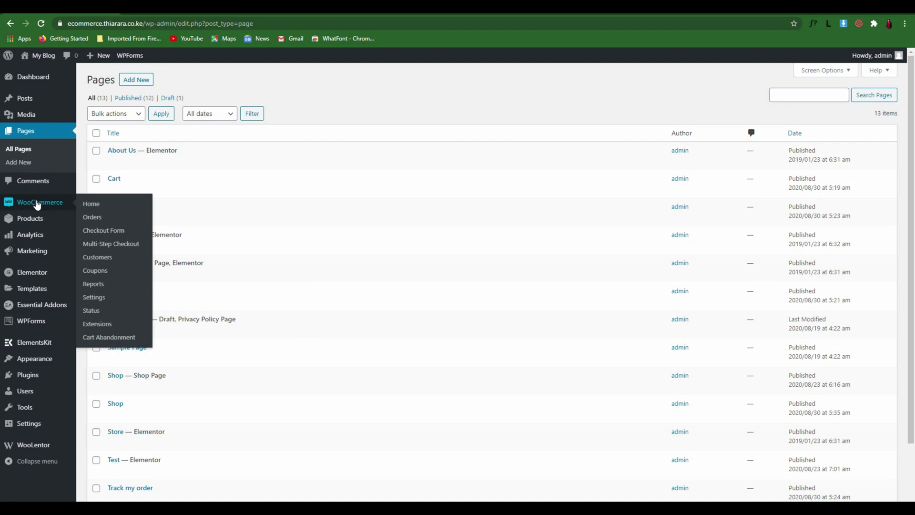
click(105, 300)
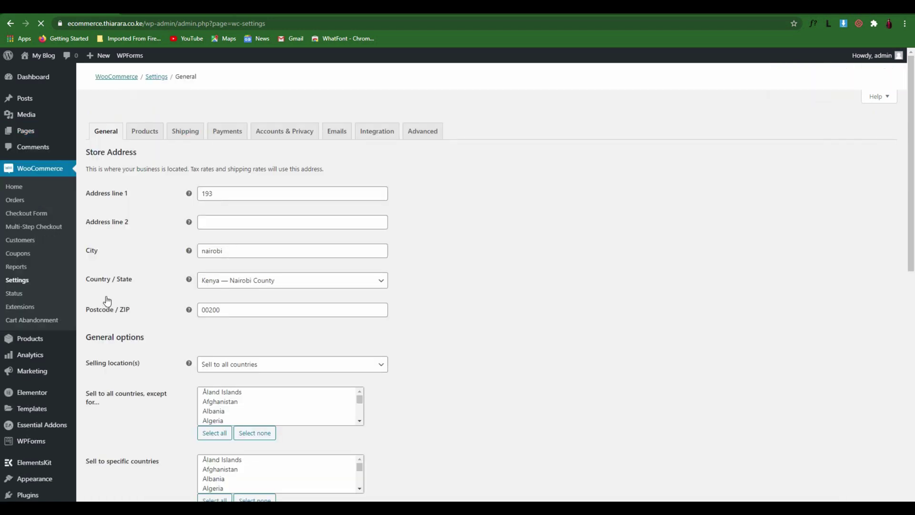
click(424, 135)
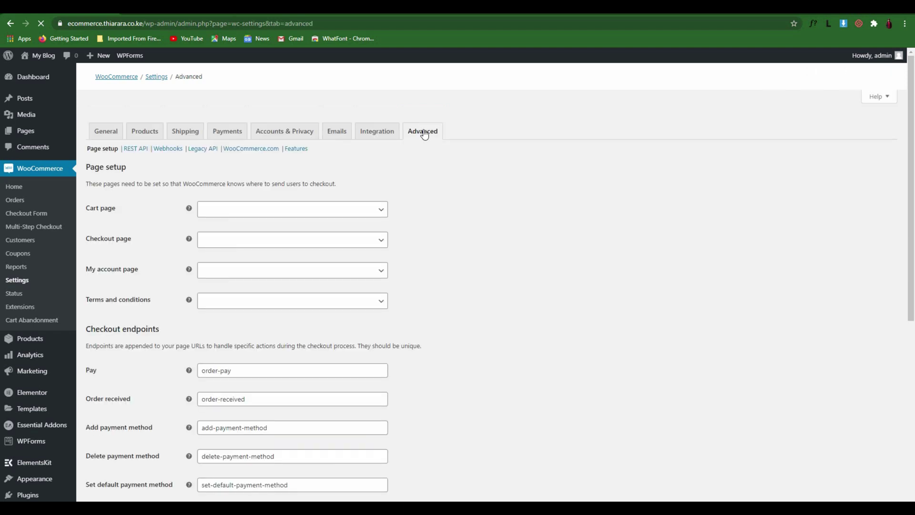
Assign the Cart page to Cart and the Checkout page to Checkout in Page setup
drag(119, 209, 89, 208)
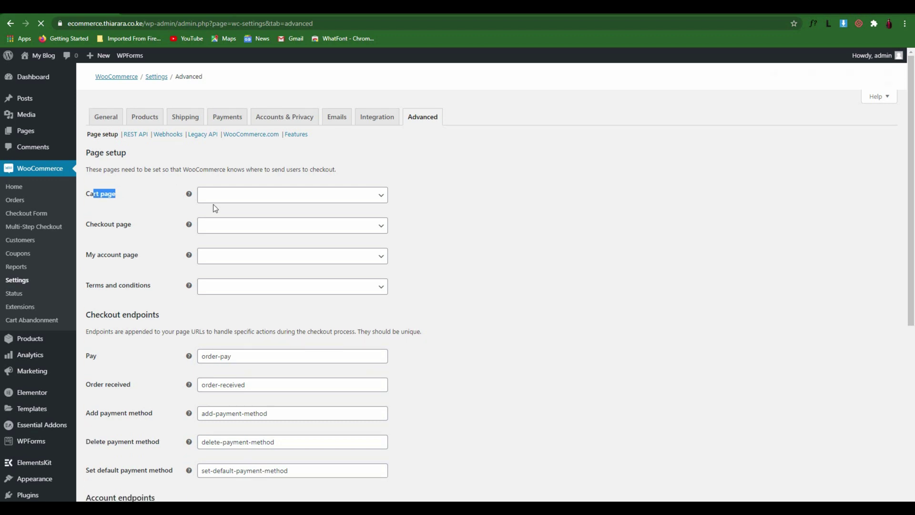
click(264, 195)
scroll(245, 278, down, 1)
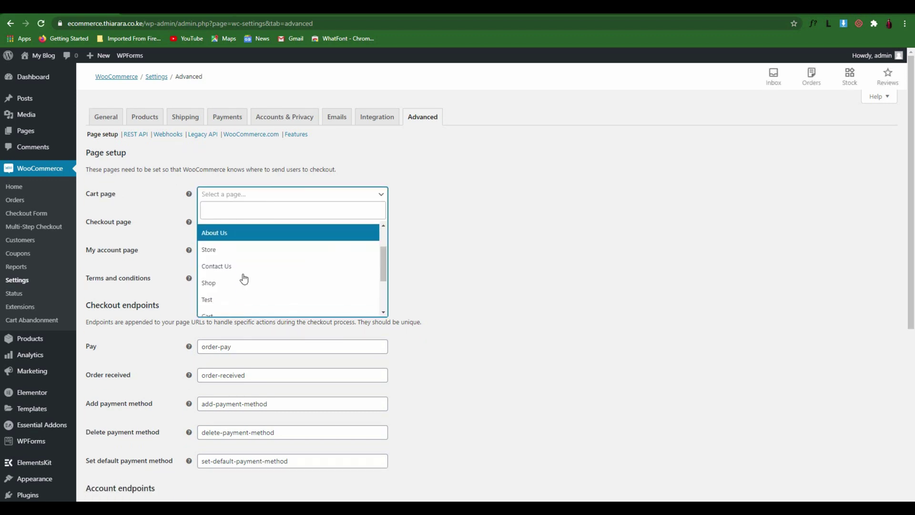
scroll(242, 300, down, 1)
click(245, 268)
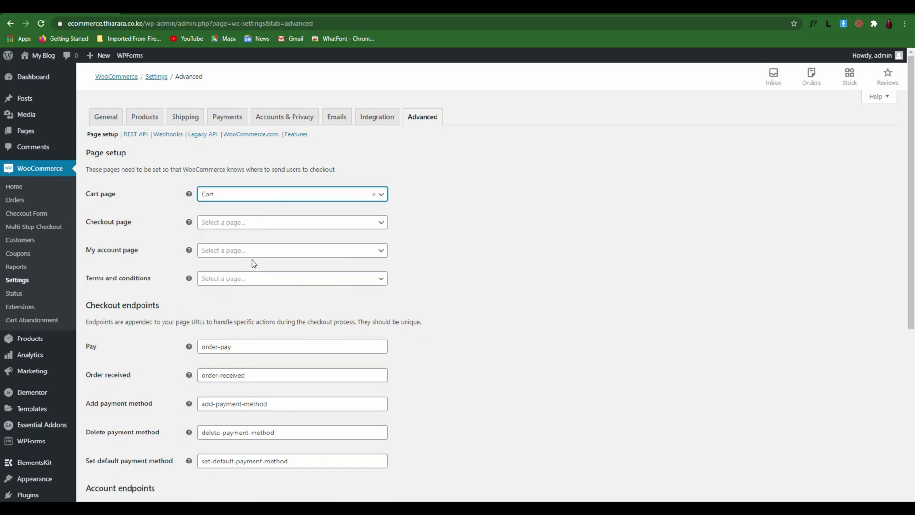
click(281, 226)
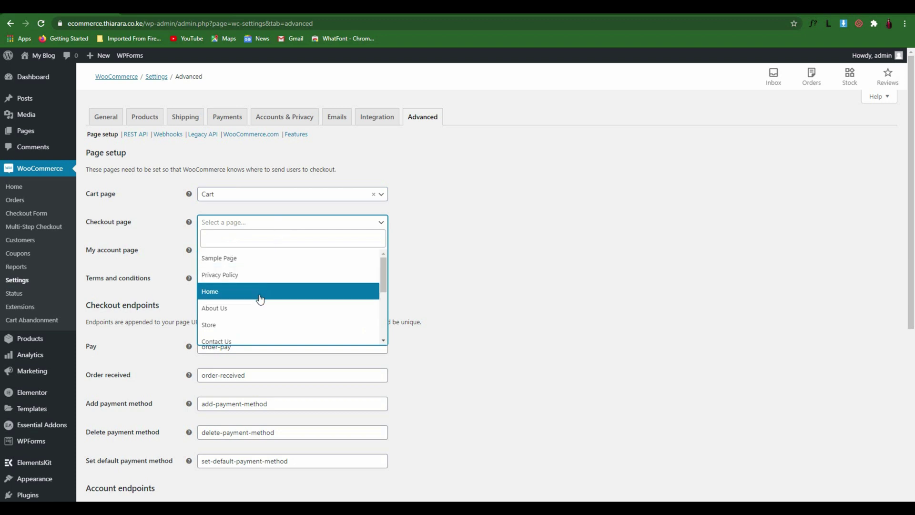
scroll(257, 303, down, 2)
scroll(257, 305, down, 1)
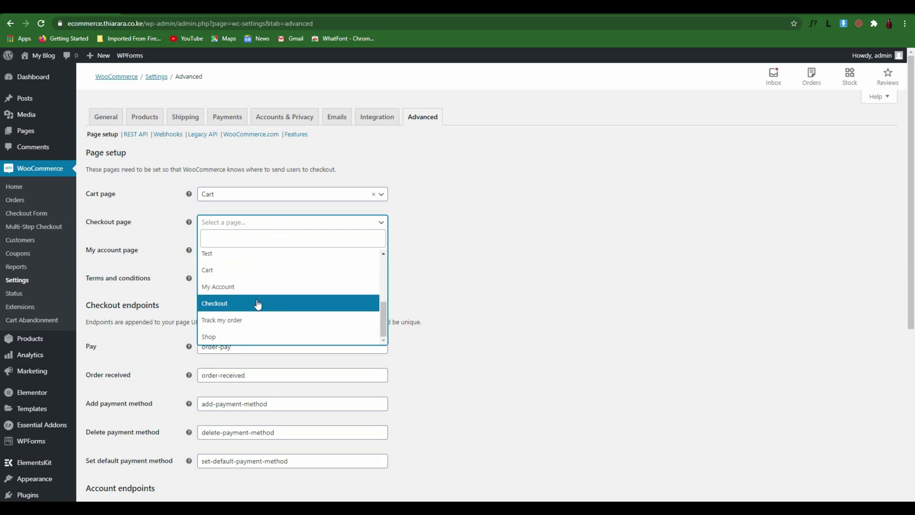
click(255, 303)
Set the My account page to My Account, leave Terms and conditions unassigned, and save
click(308, 252)
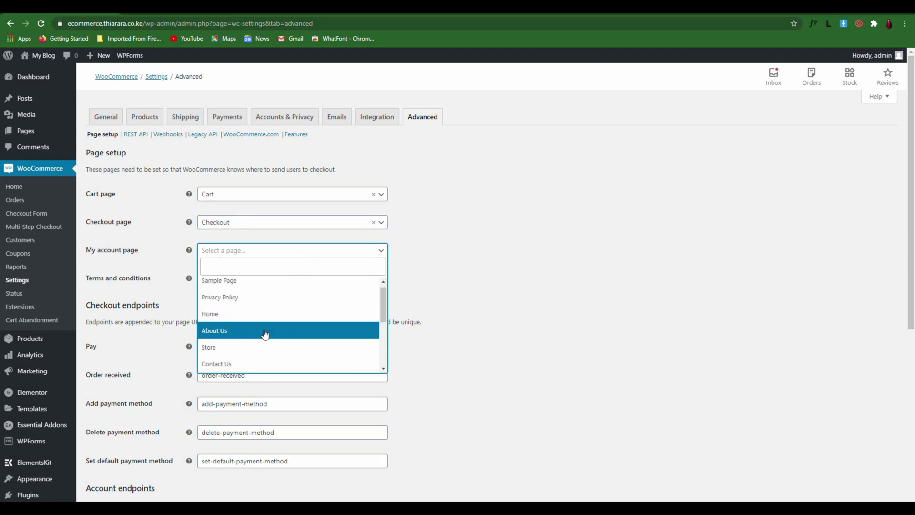
scroll(264, 333, down, 3)
click(256, 341)
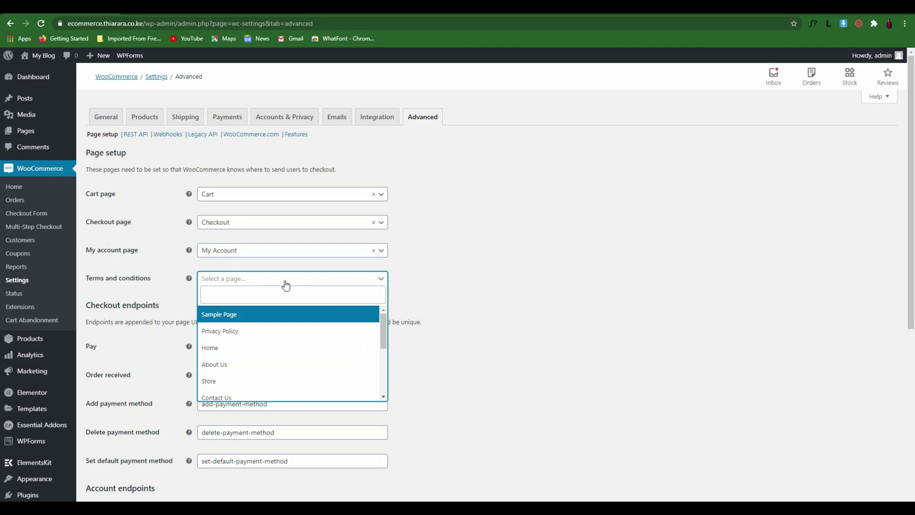
click(286, 284)
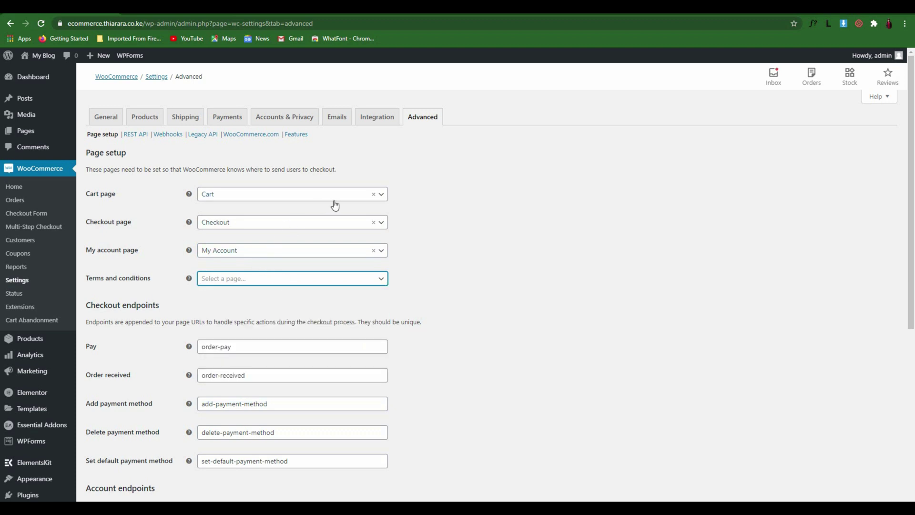
scroll(267, 310, down, 6)
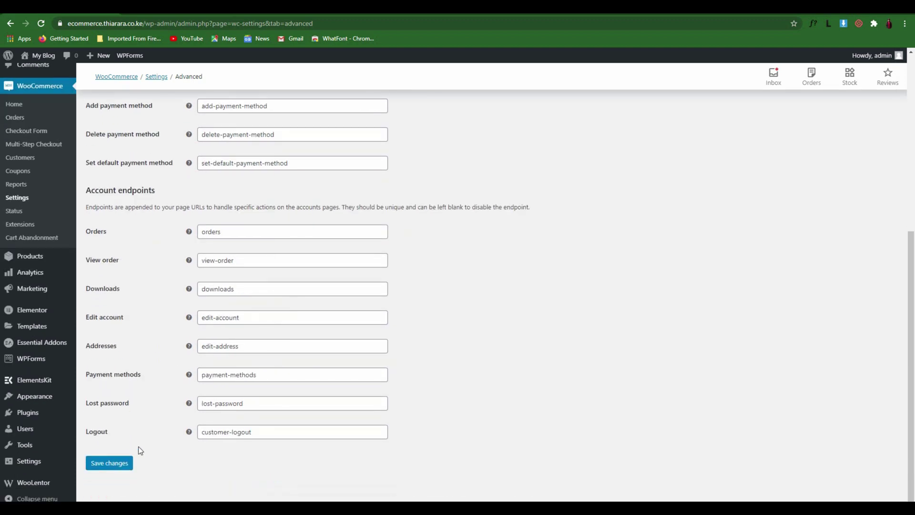
click(115, 465)
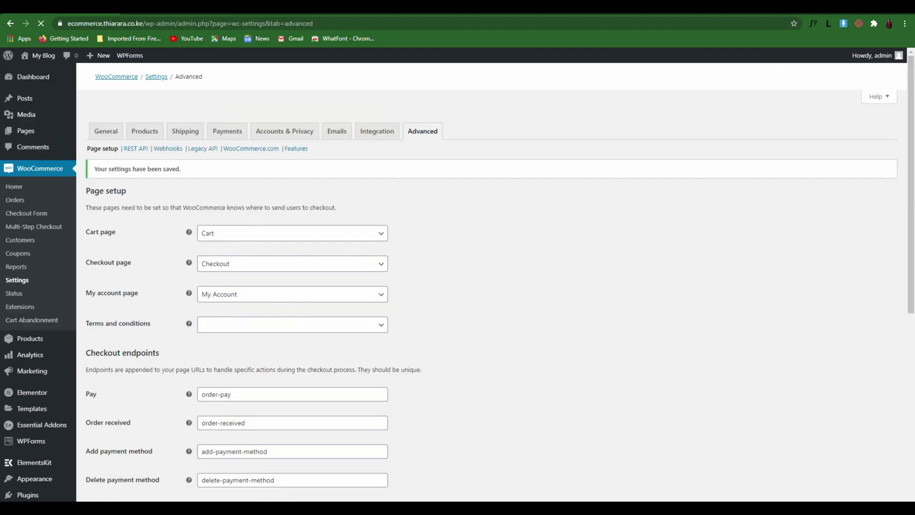
click(142, 7)
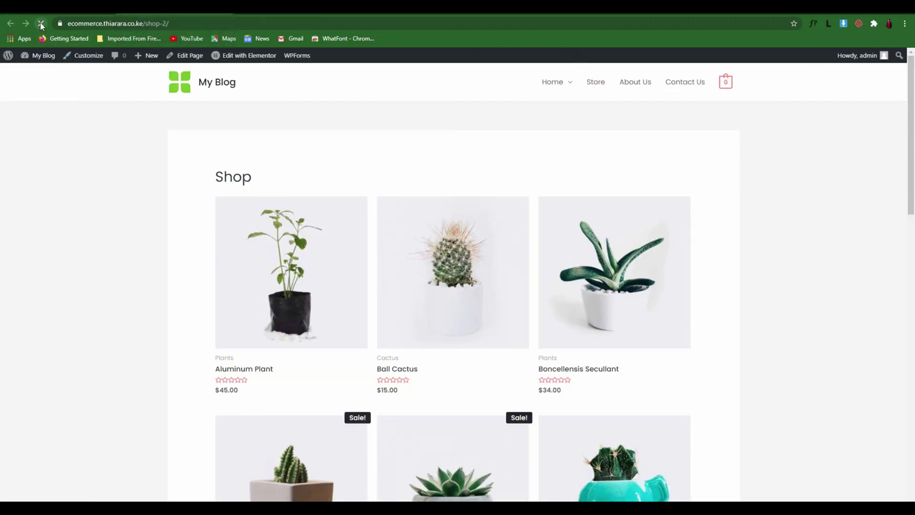
mouse_move(40, 56)
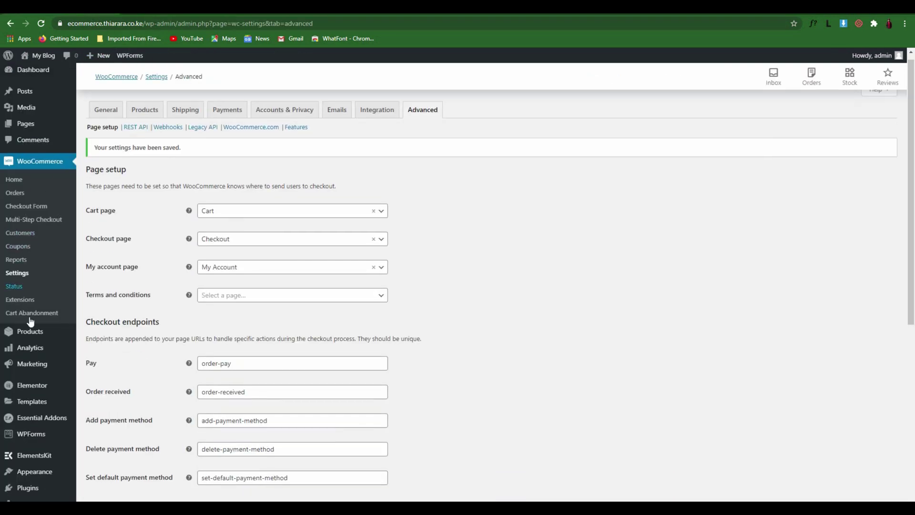
scroll(33, 328, down, 3)
mouse_move(36, 400)
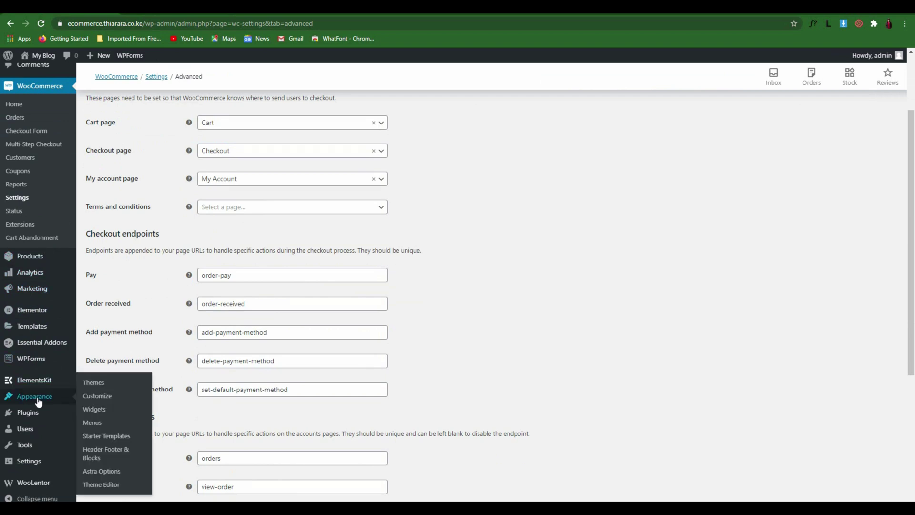
Open Appearance > Menus and remove the Store item from the Main Menu
click(94, 423)
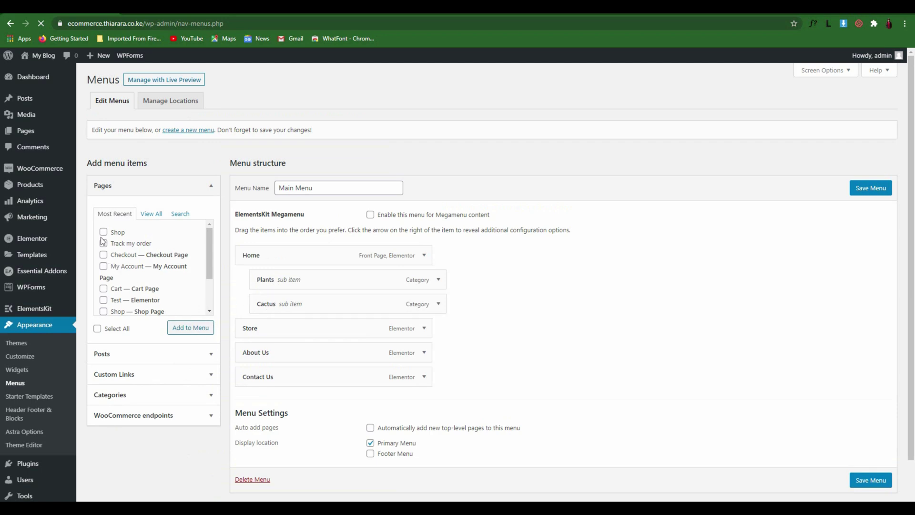
click(423, 329)
click(250, 415)
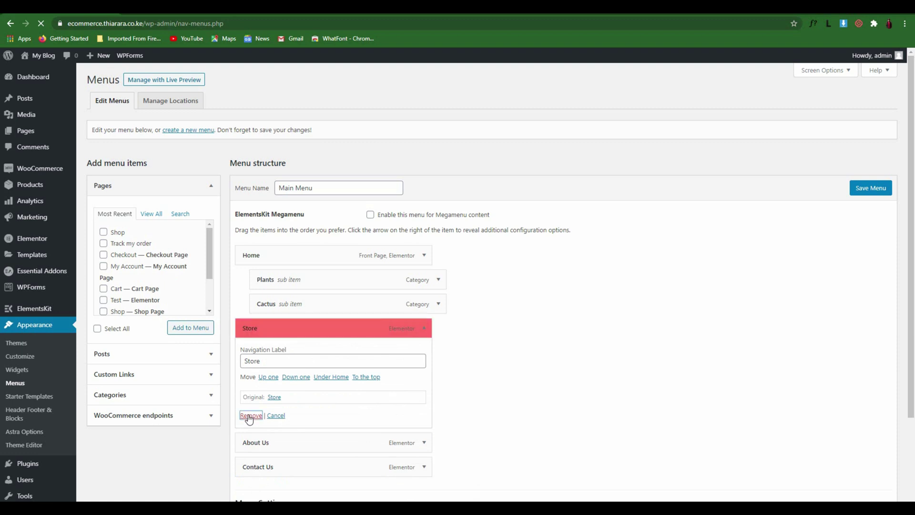
Add the Shop, Track my order, Checkout, My Account and Cart pages to the Main Menu
click(103, 233)
click(104, 244)
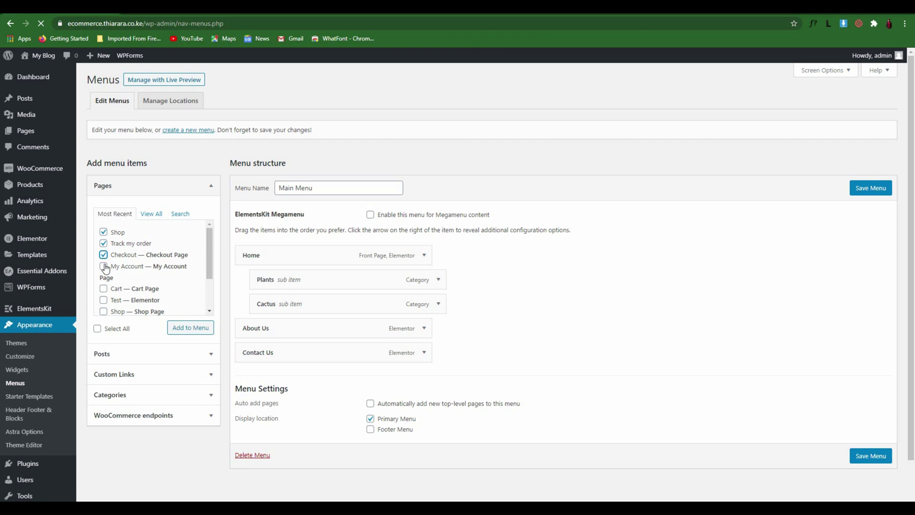
scroll(107, 279, down, 1)
scroll(107, 281, up, 1)
scroll(108, 289, down, 1)
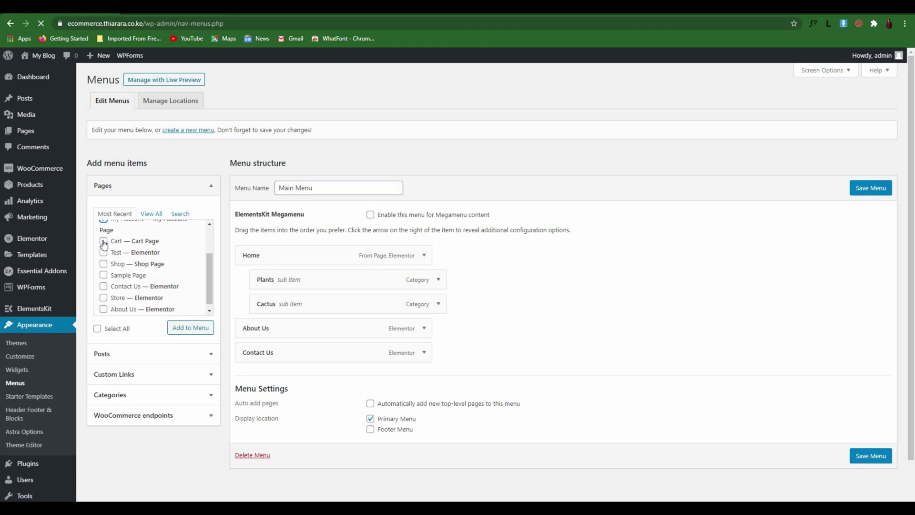
click(104, 241)
scroll(104, 302, down, 1)
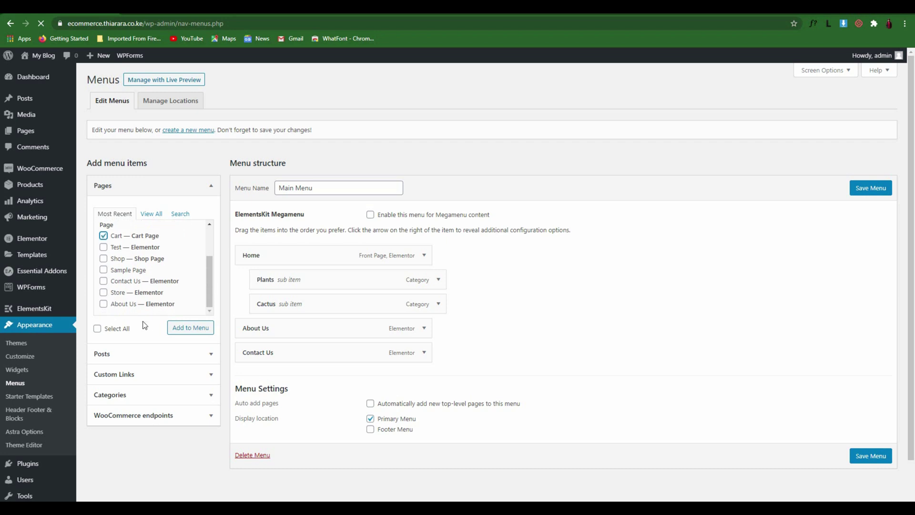
click(184, 327)
scroll(280, 327, down, 1)
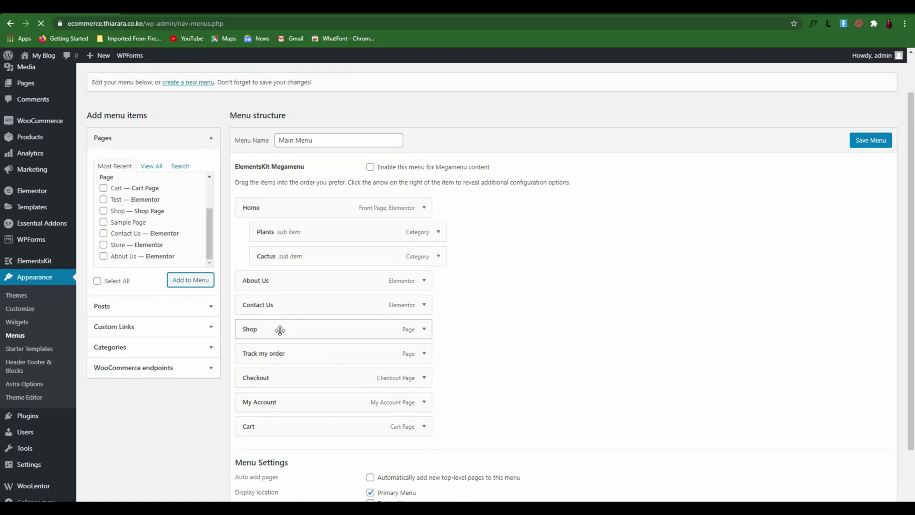
Move Shop and then My Account to top level right after Home in the Main Menu
drag(280, 329, 280, 232)
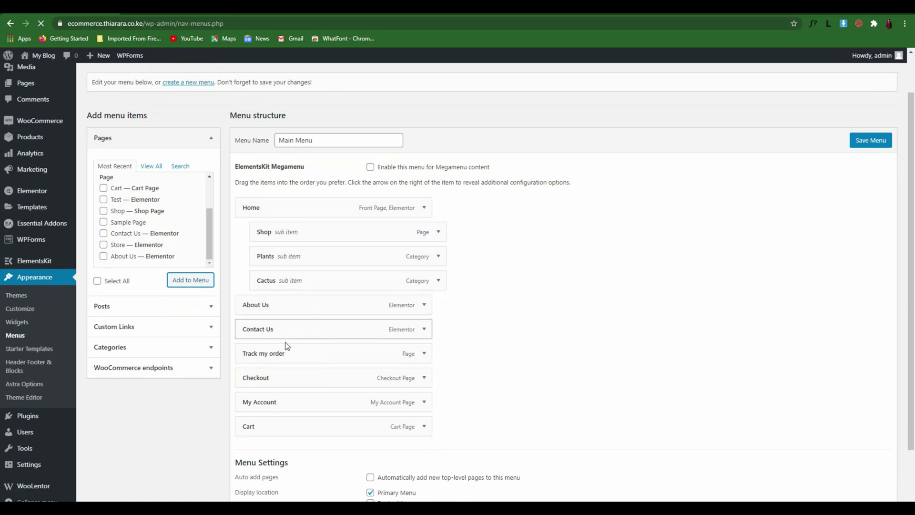
drag(285, 353, 240, 305)
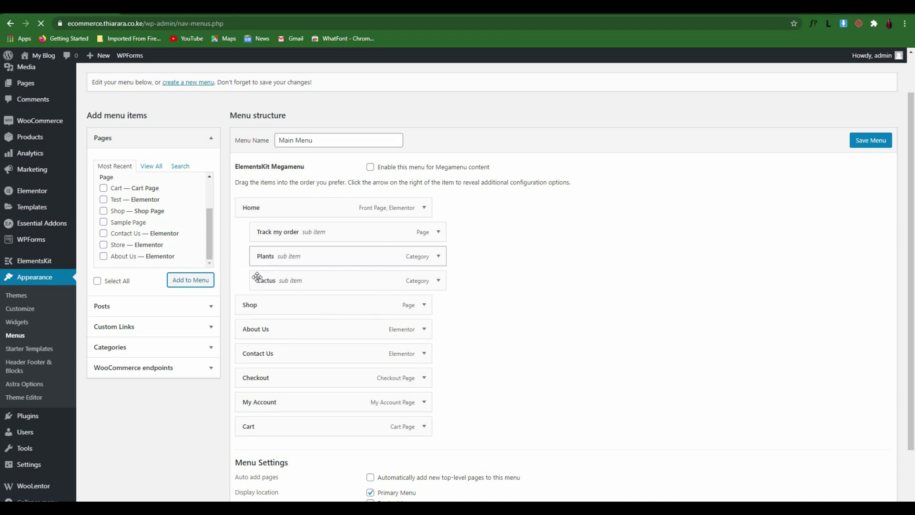
drag(299, 238, 281, 305)
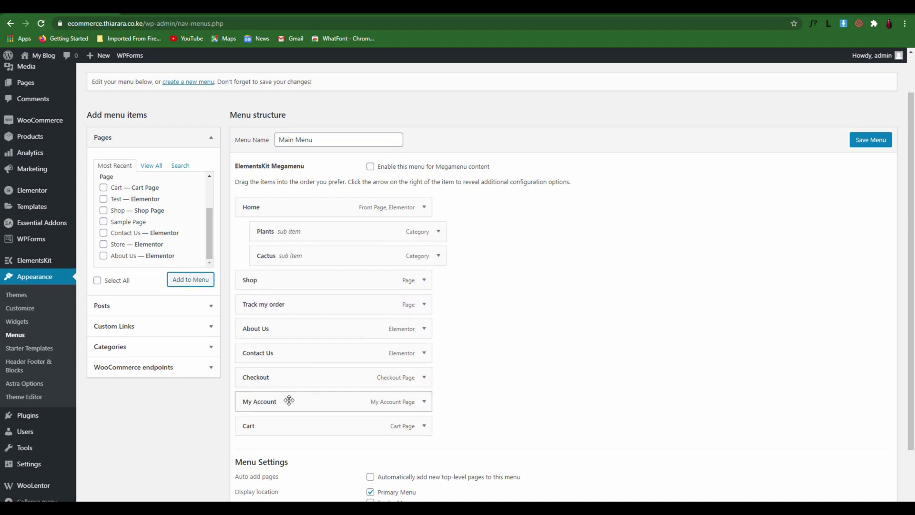
drag(288, 400, 286, 303)
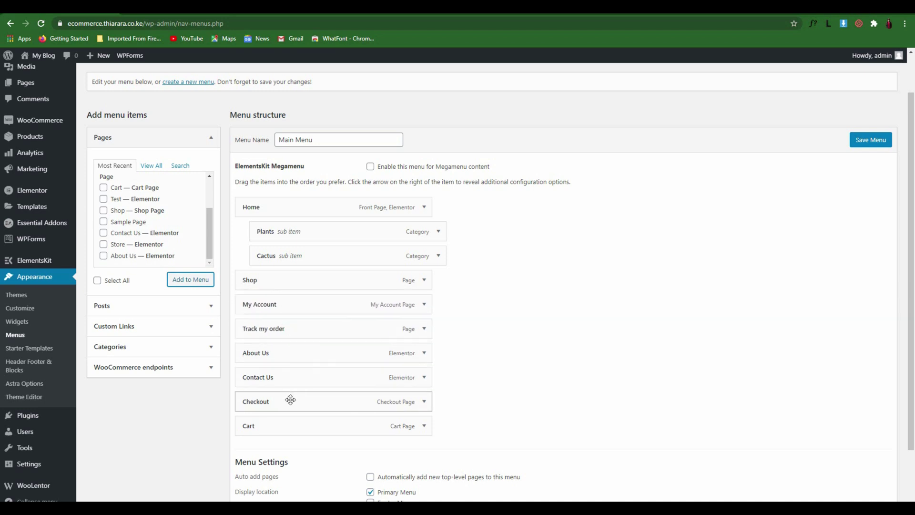
Nest Cart, Checkout and Track my order under My Account and save the menu
drag(290, 400, 282, 324)
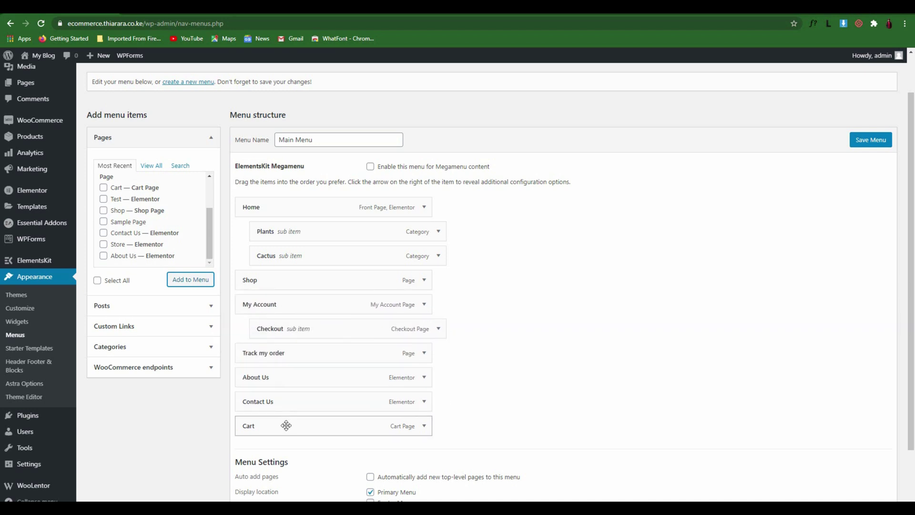
drag(288, 424, 298, 325)
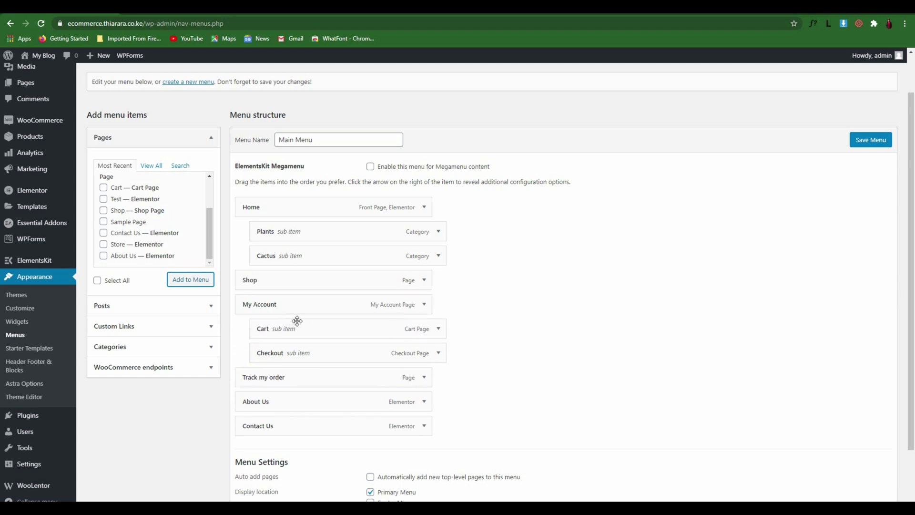
drag(276, 377, 318, 379)
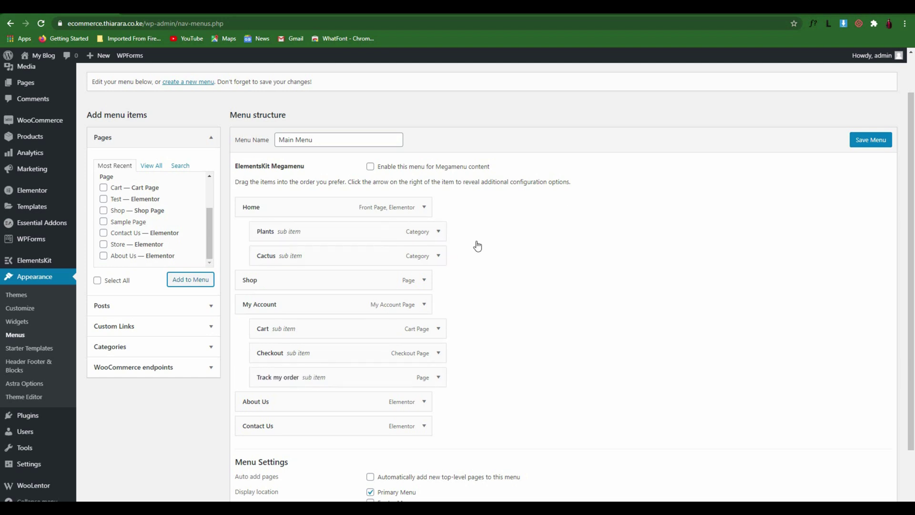
click(869, 140)
click(868, 141)
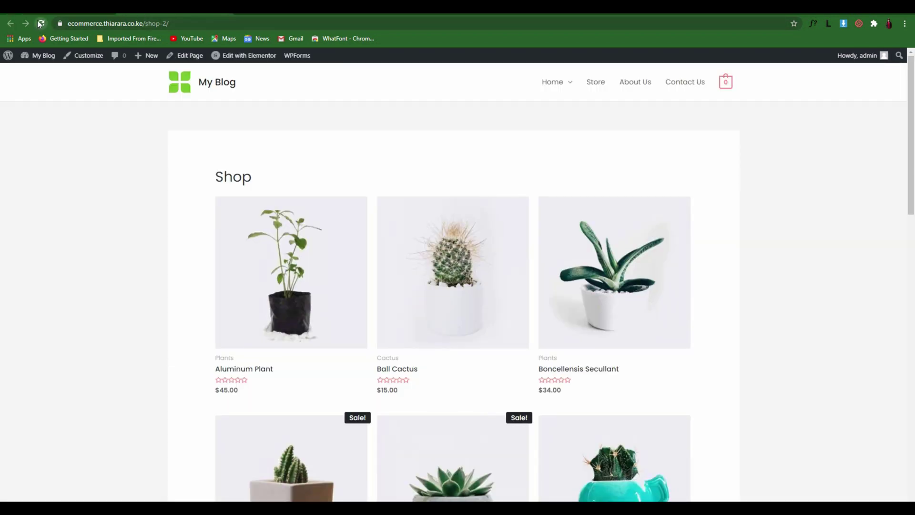
Reload the live shop and reach Track my order through the header's My Account dropdown
click(41, 23)
mouse_move(573, 84)
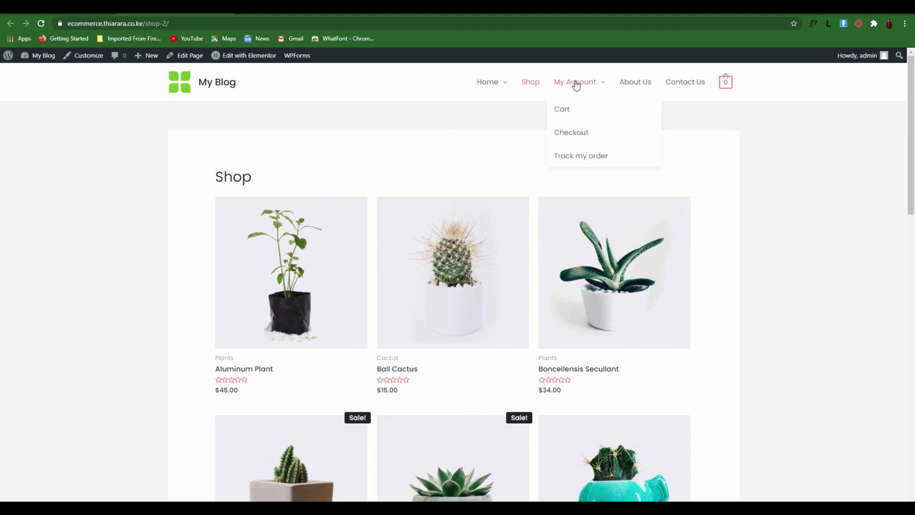
click(562, 113)
click(580, 157)
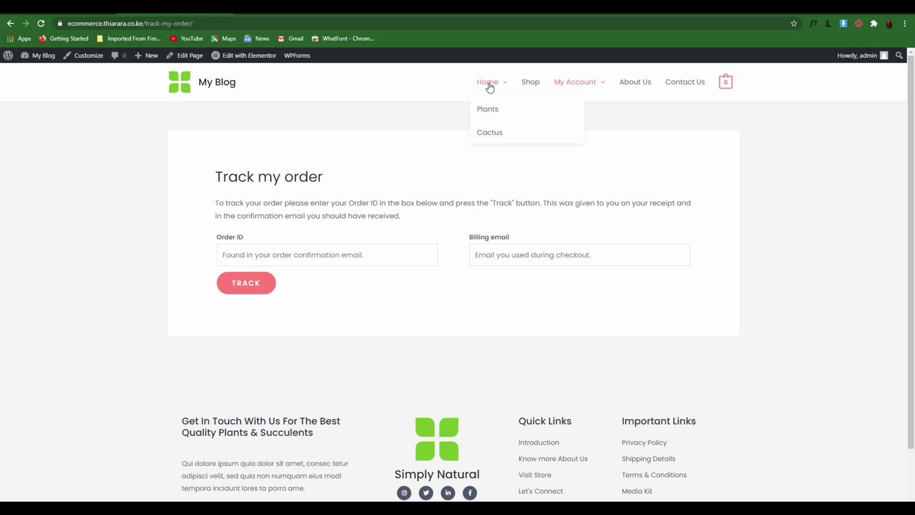